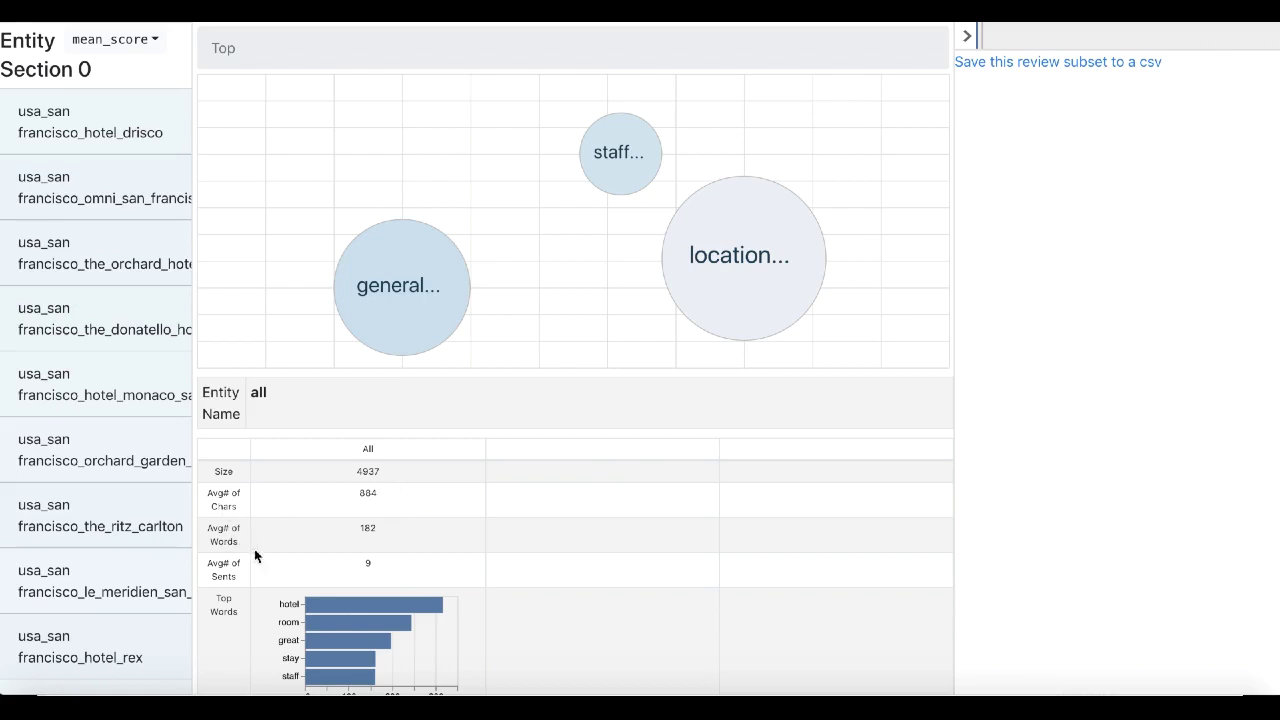
Examine the summary statistics for all reviews, including the top words, top bigrams and average attributes charts.
scroll(258, 571, down, 3)
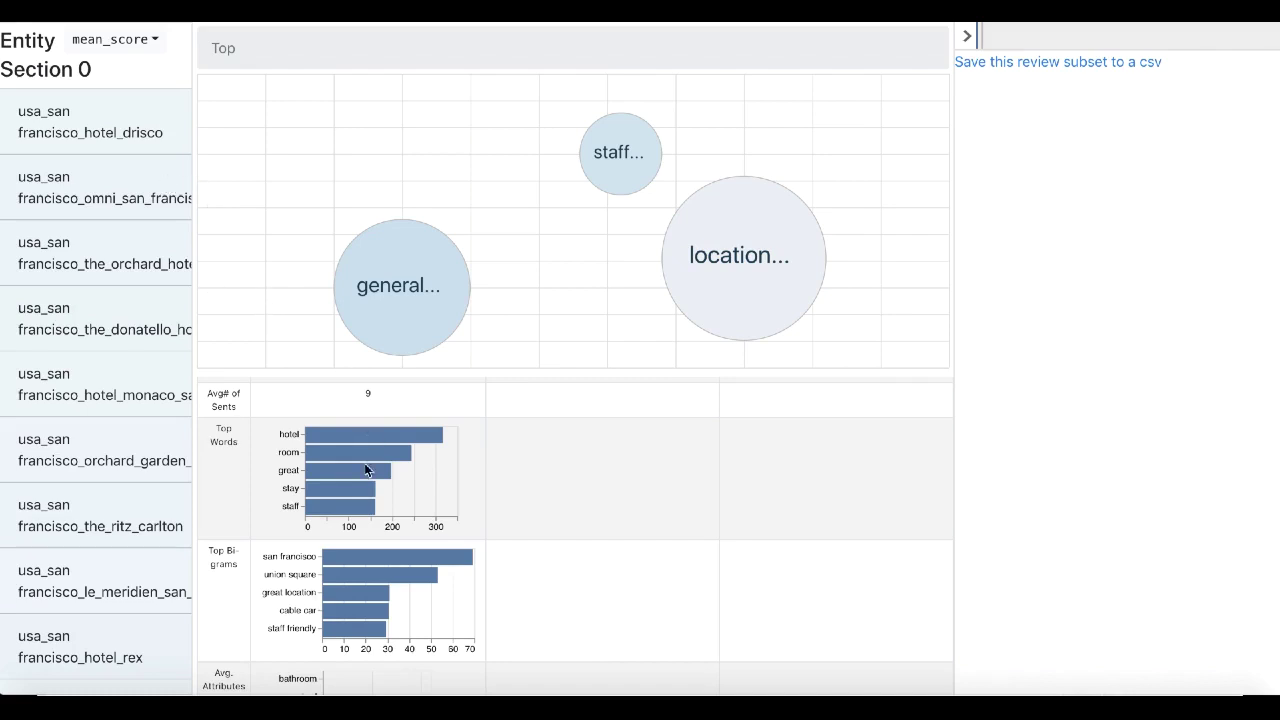
scroll(365, 470, down, 5)
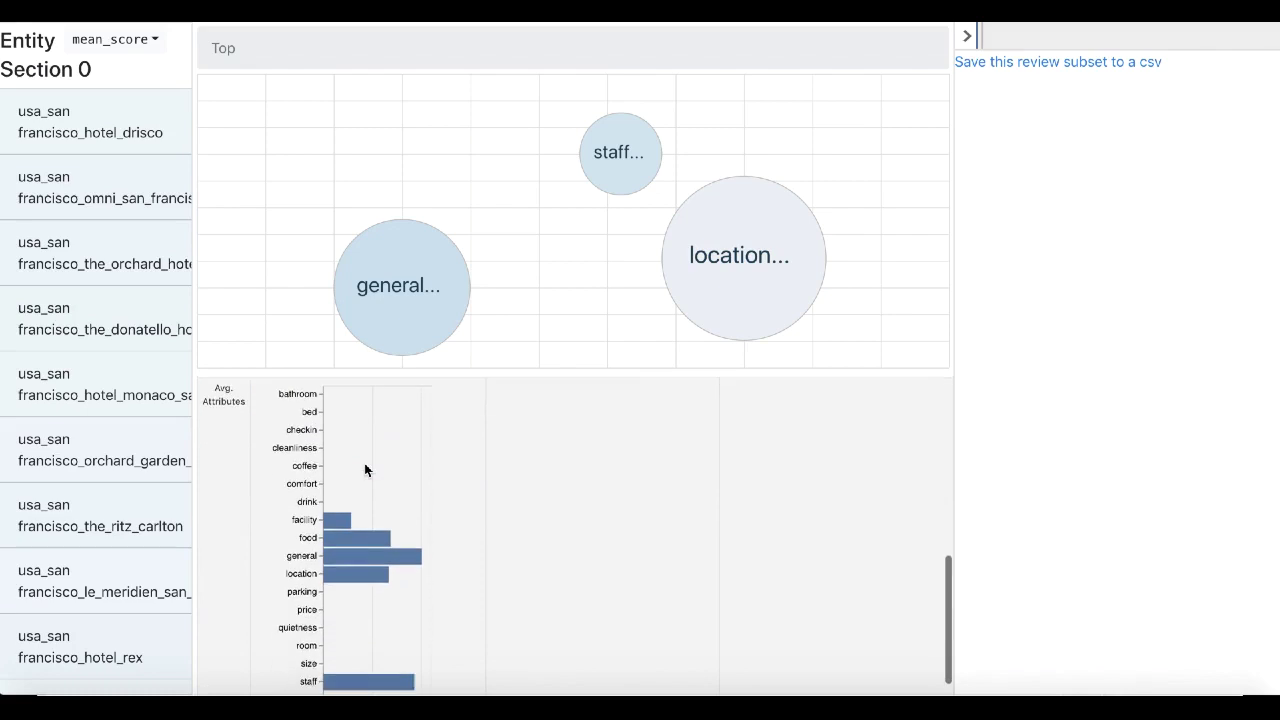
scroll(365, 470, down, 1)
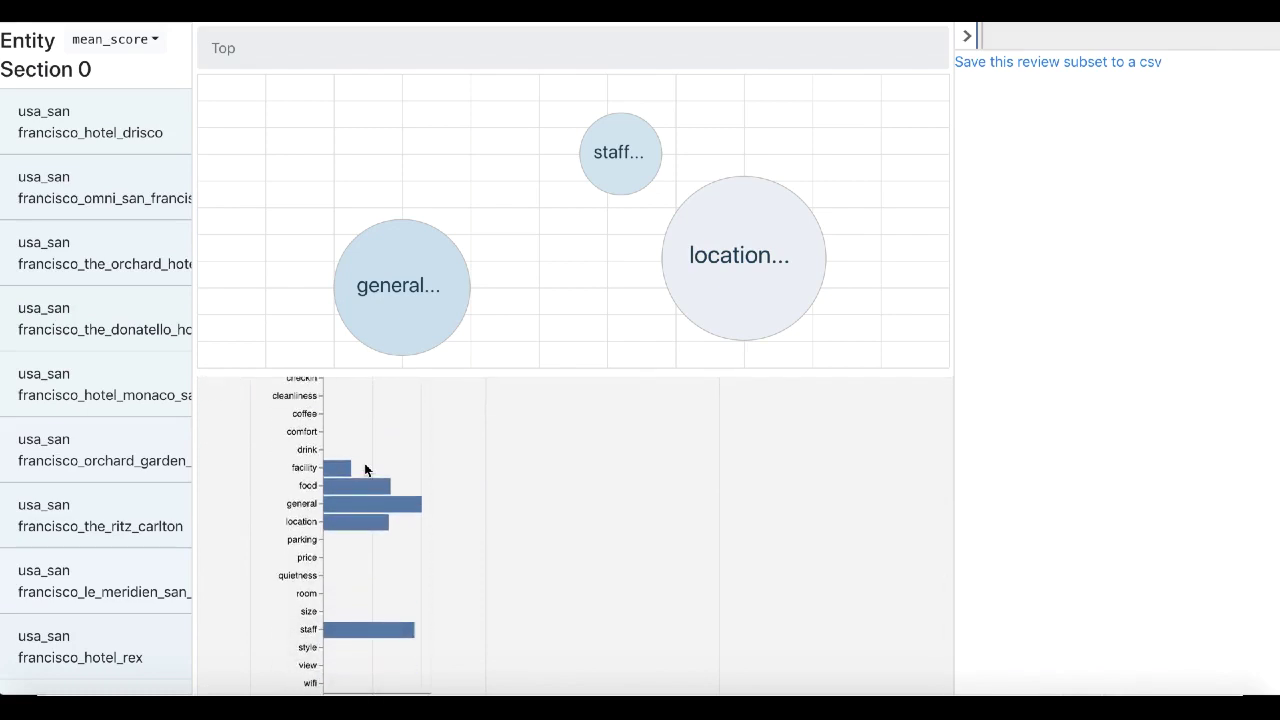
scroll(365, 470, down, 1)
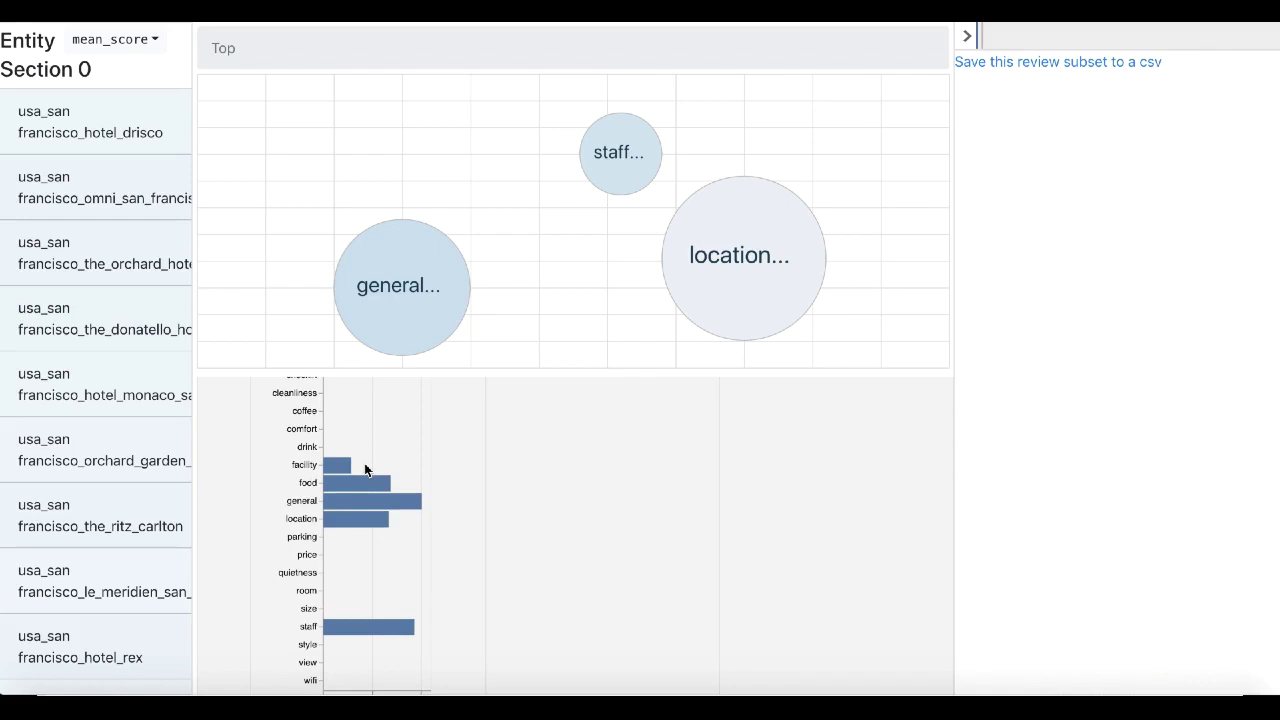
scroll(365, 470, down, 1)
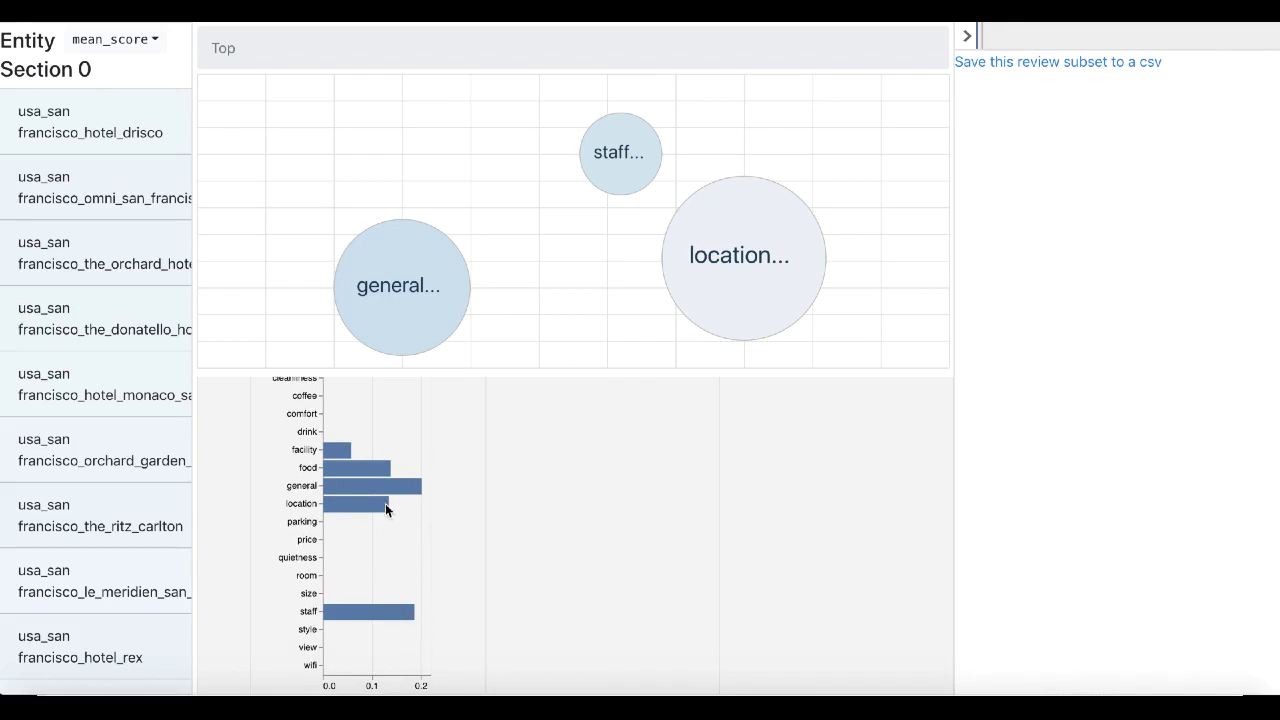
mouse_move(385, 506)
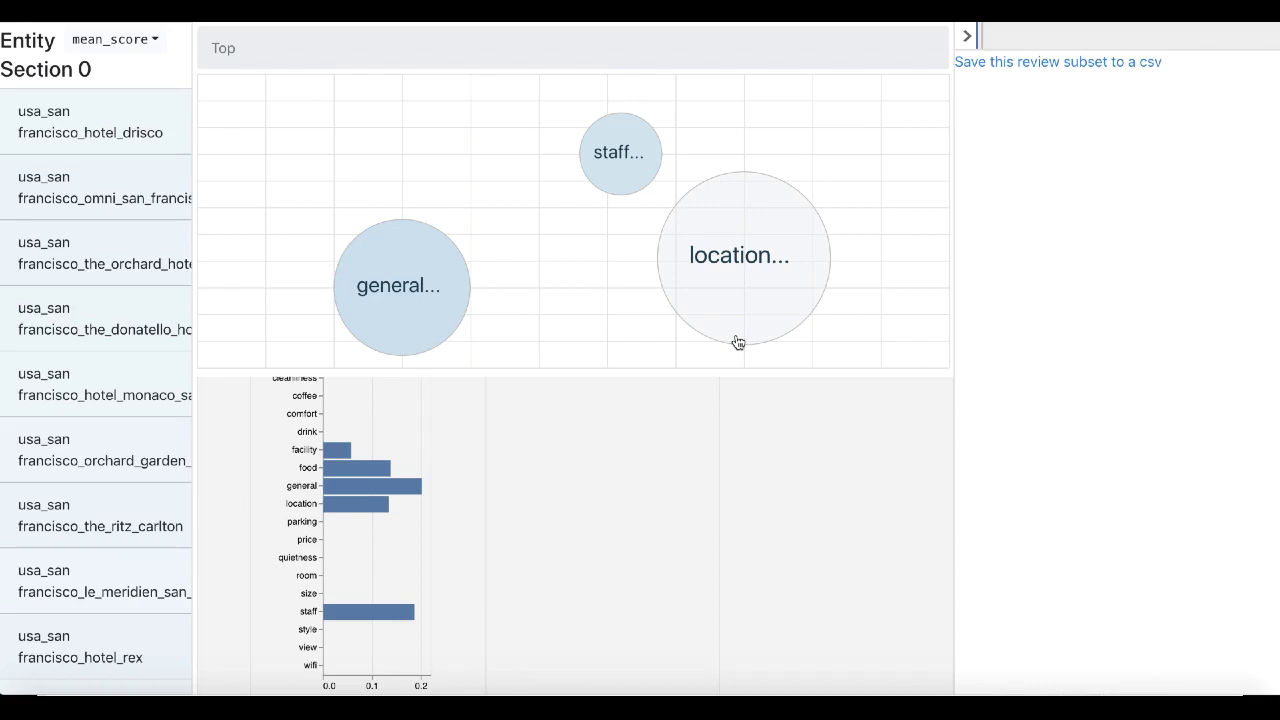
Select the location cluster to compare its statistics with all reviews, and read its first review, about unsold timeshares, in full.
click(737, 343)
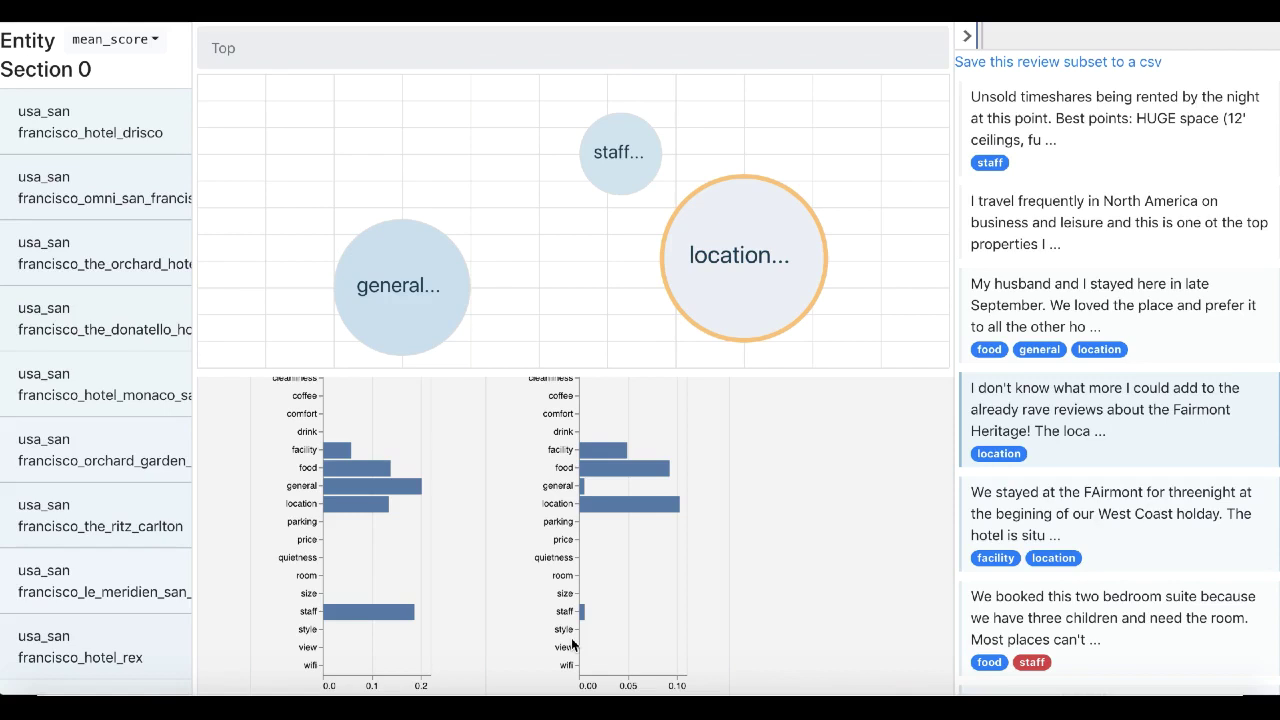
scroll(573, 640, up, 5)
scroll(573, 640, up, 1)
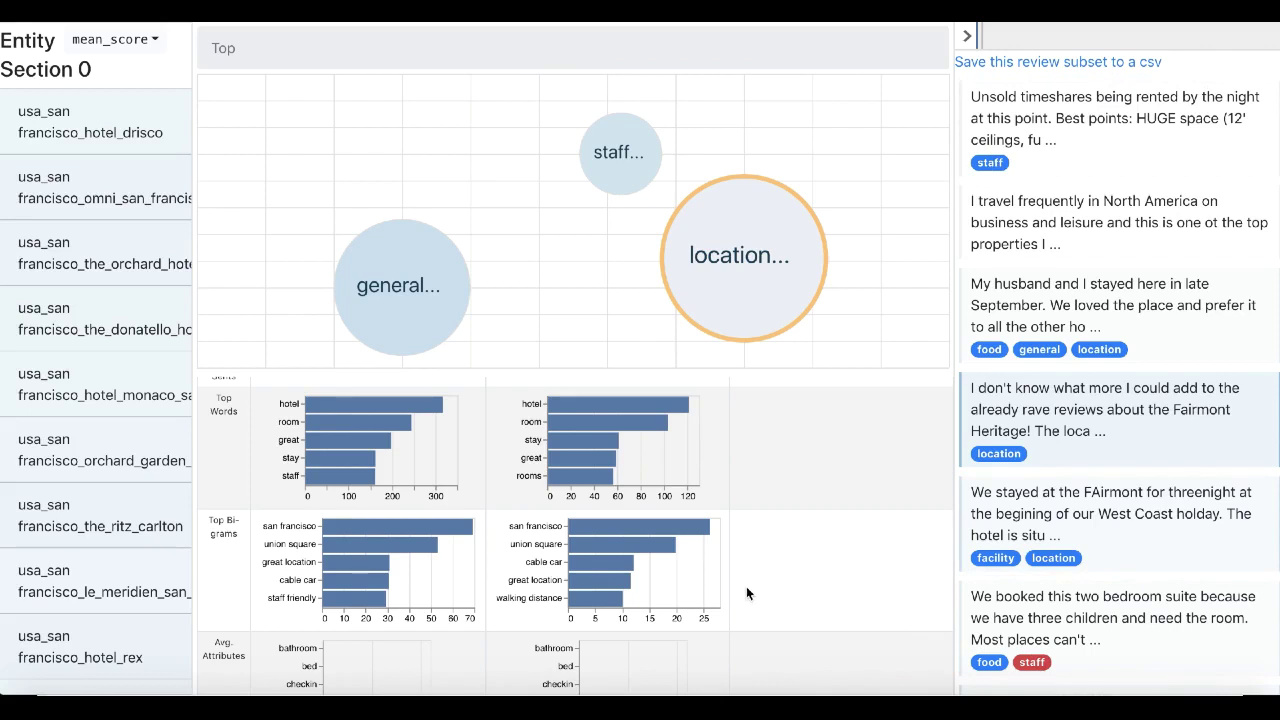
click(1088, 144)
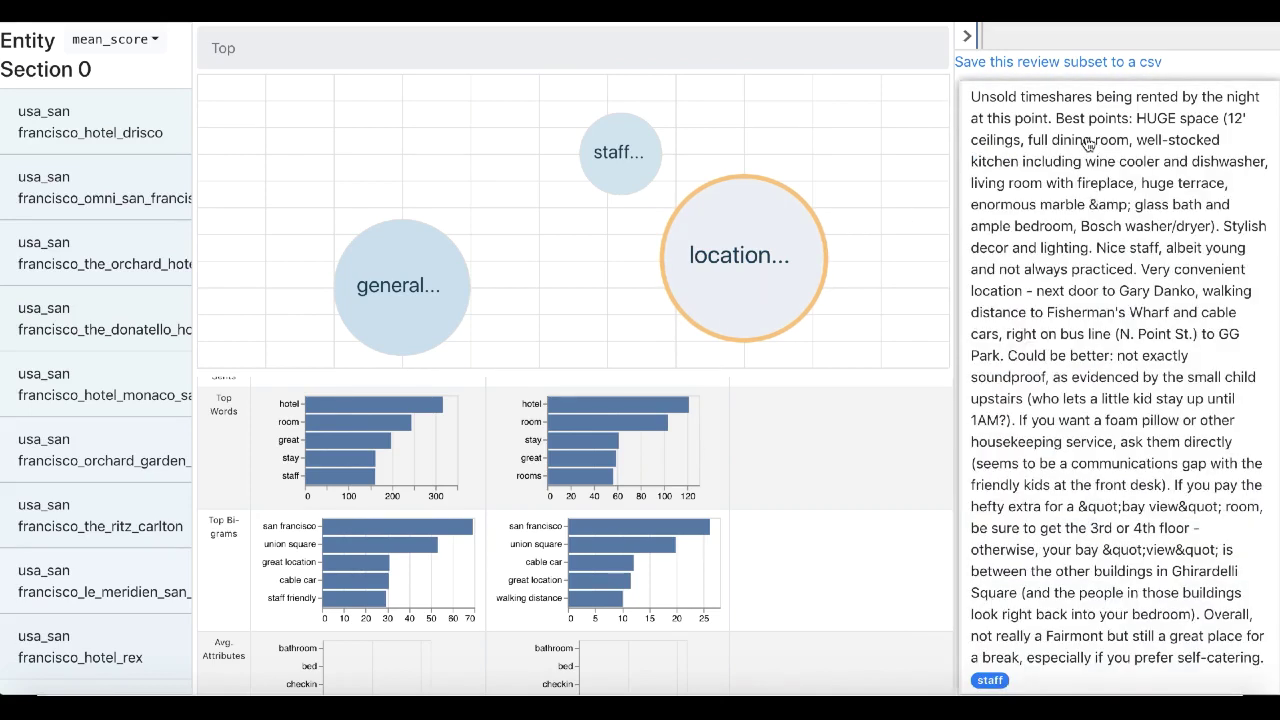
click(1088, 144)
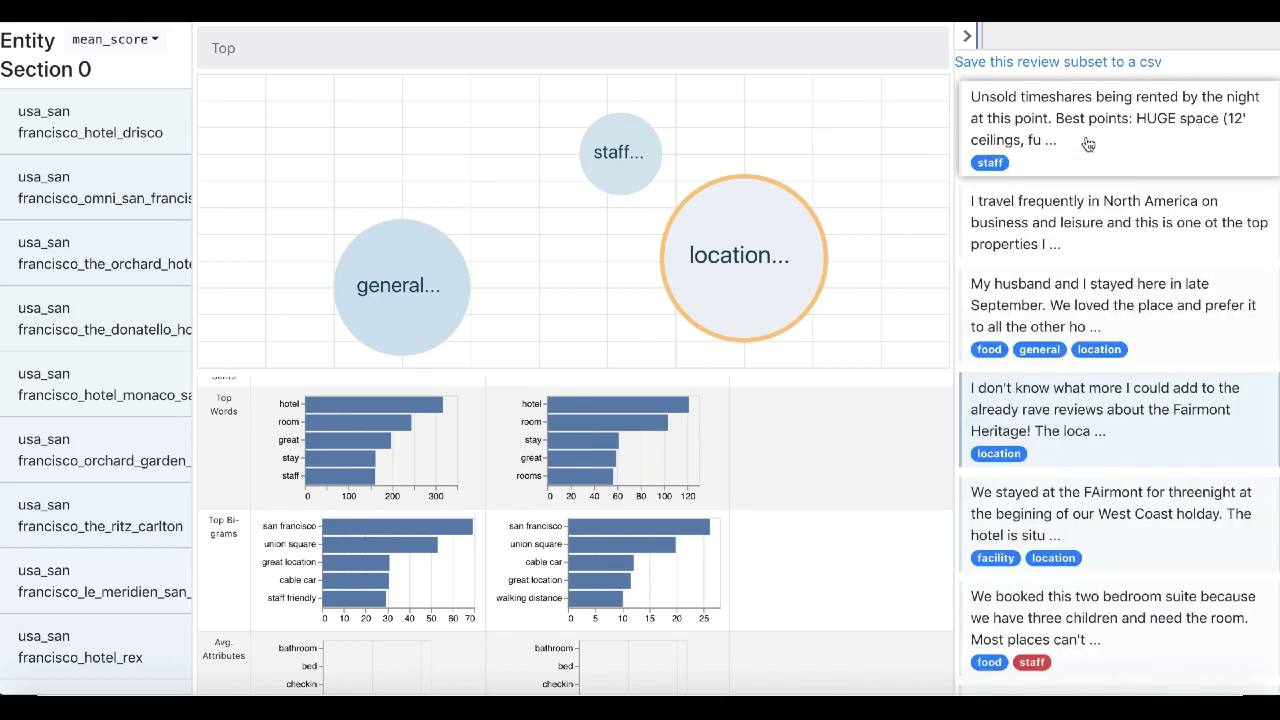
Filter the location cluster's reviews by the staff attribute by running tFilter('staff').
click(1021, 38)
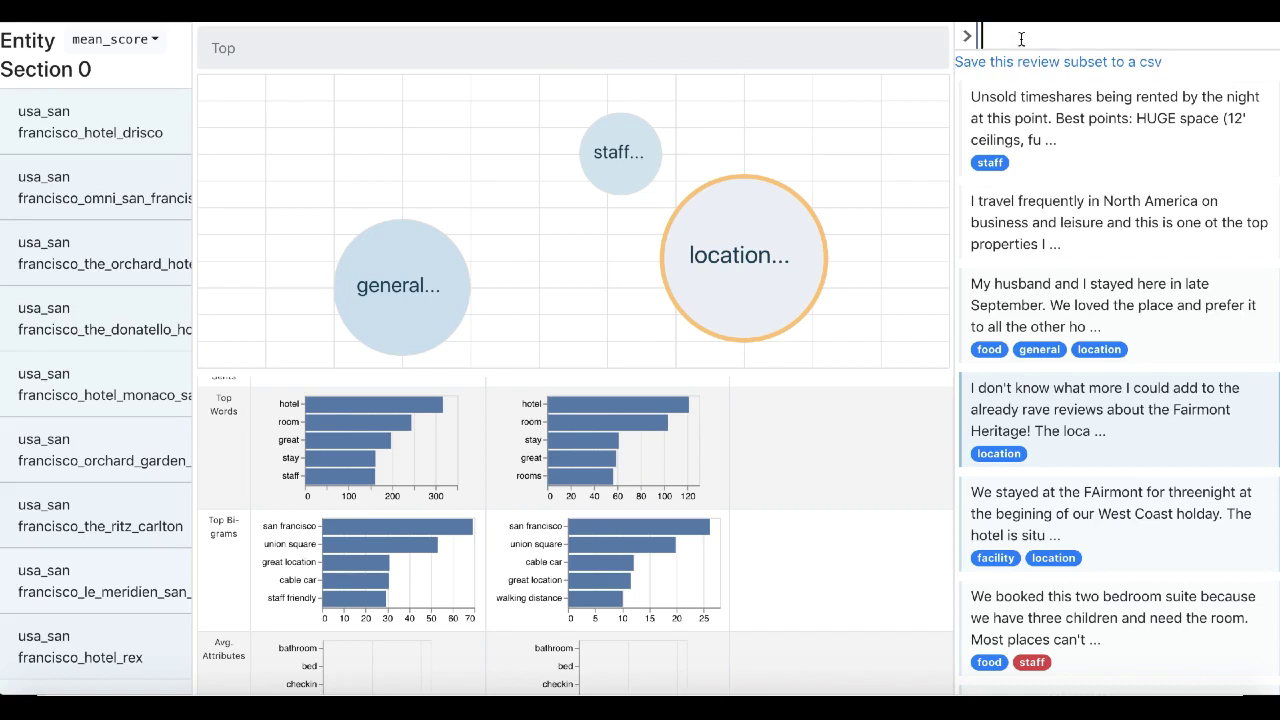
text(tf)
key(Tab)
text(())
click(1051, 36)
text('staff')
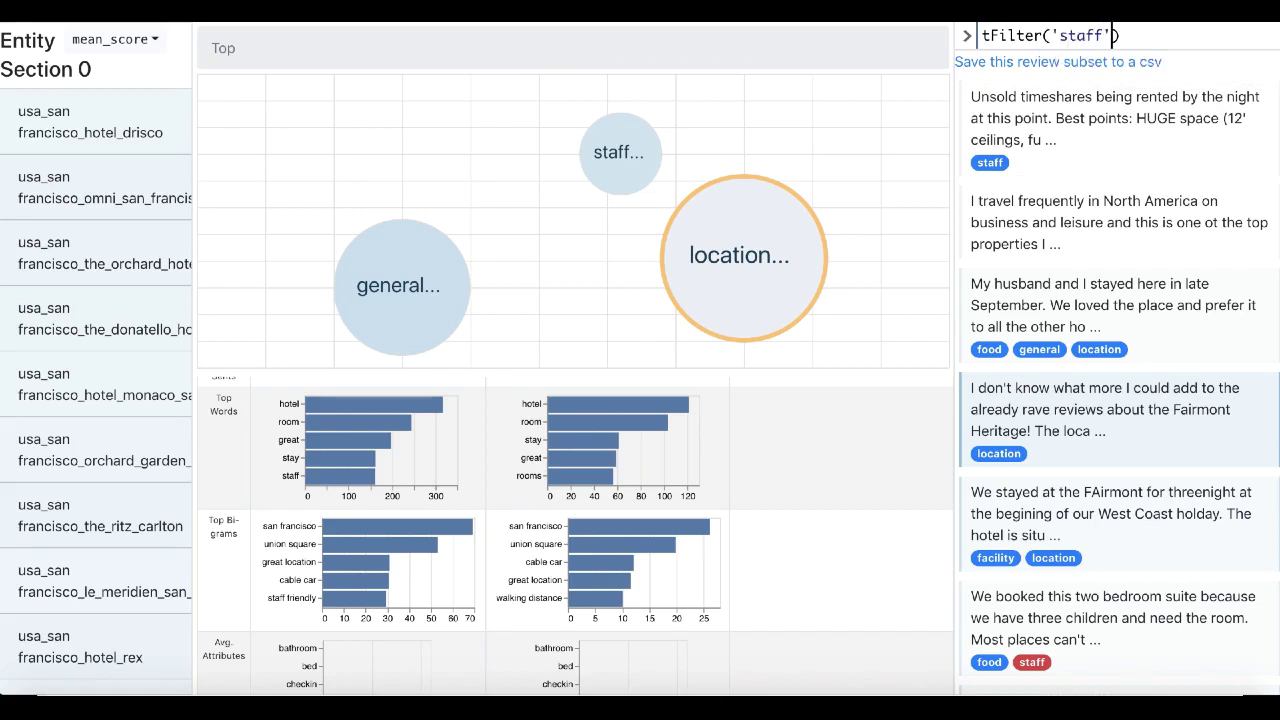
key(Return)
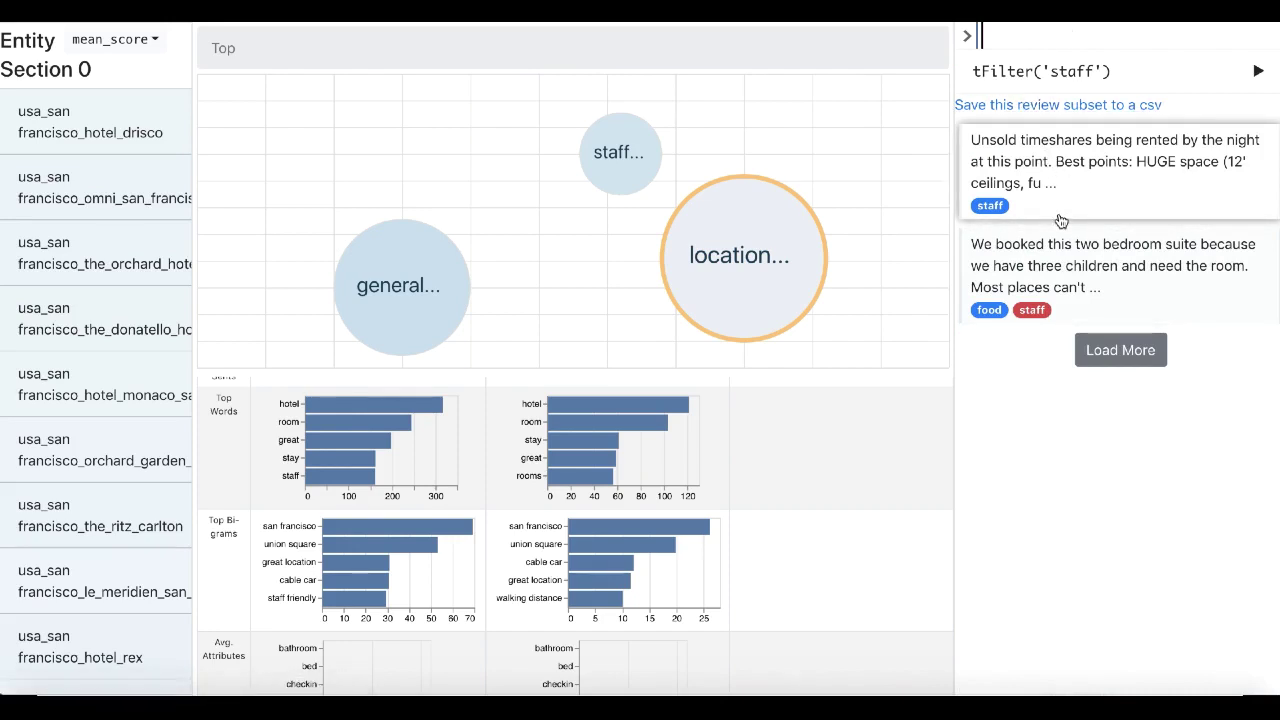
click(1258, 71)
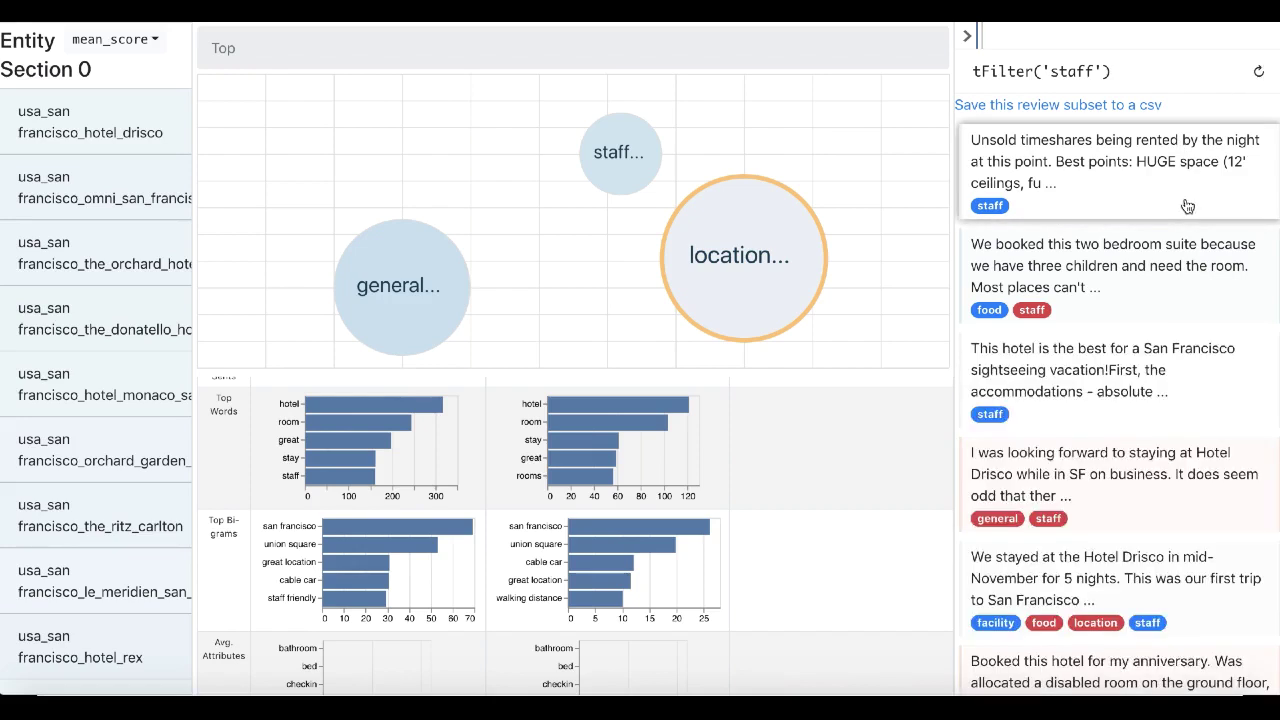
Look through the filtered staff reviews and read the full review about the hotel booked for an anniversary.
scroll(1118, 208, down, 1)
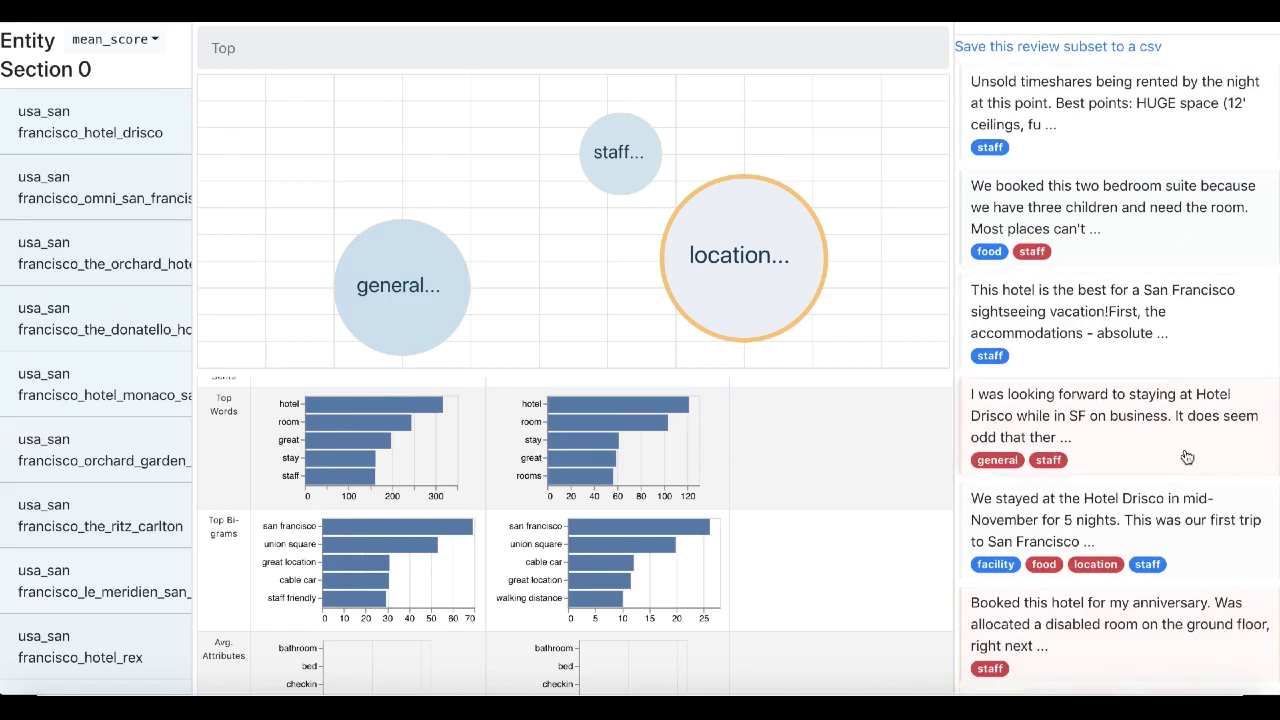
scroll(1127, 523, down, 1)
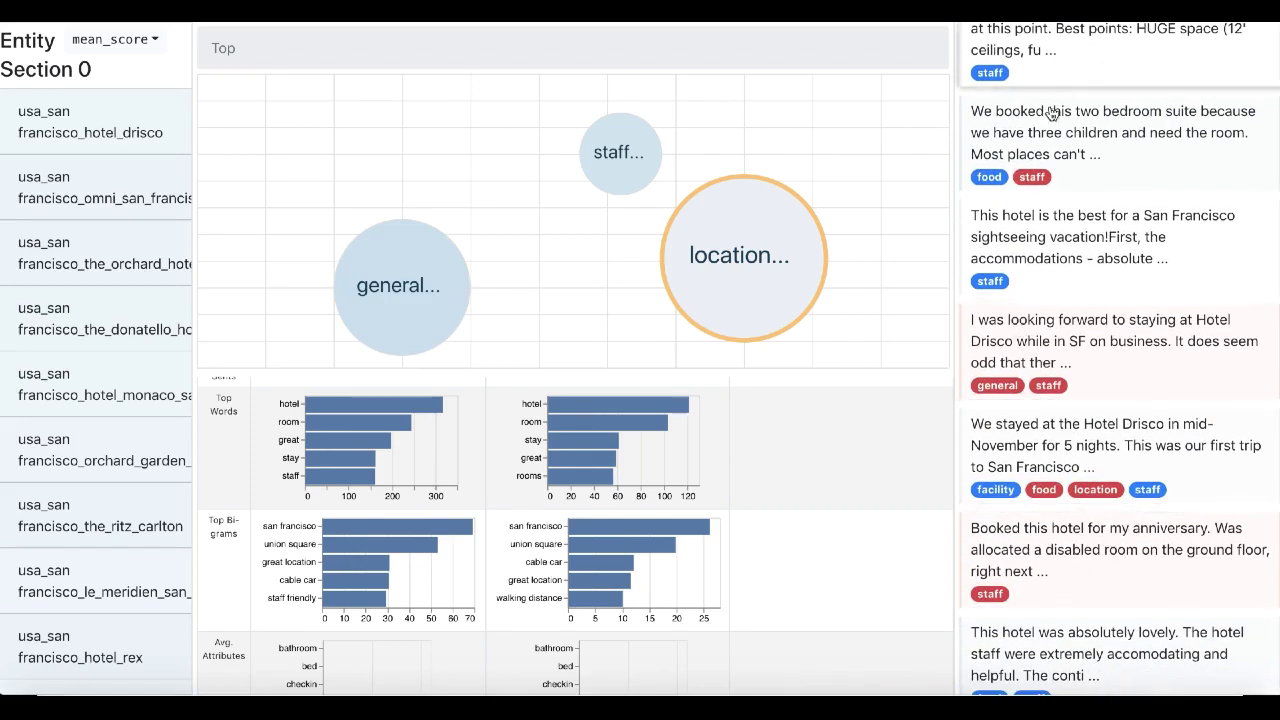
scroll(1027, 500, down, 1)
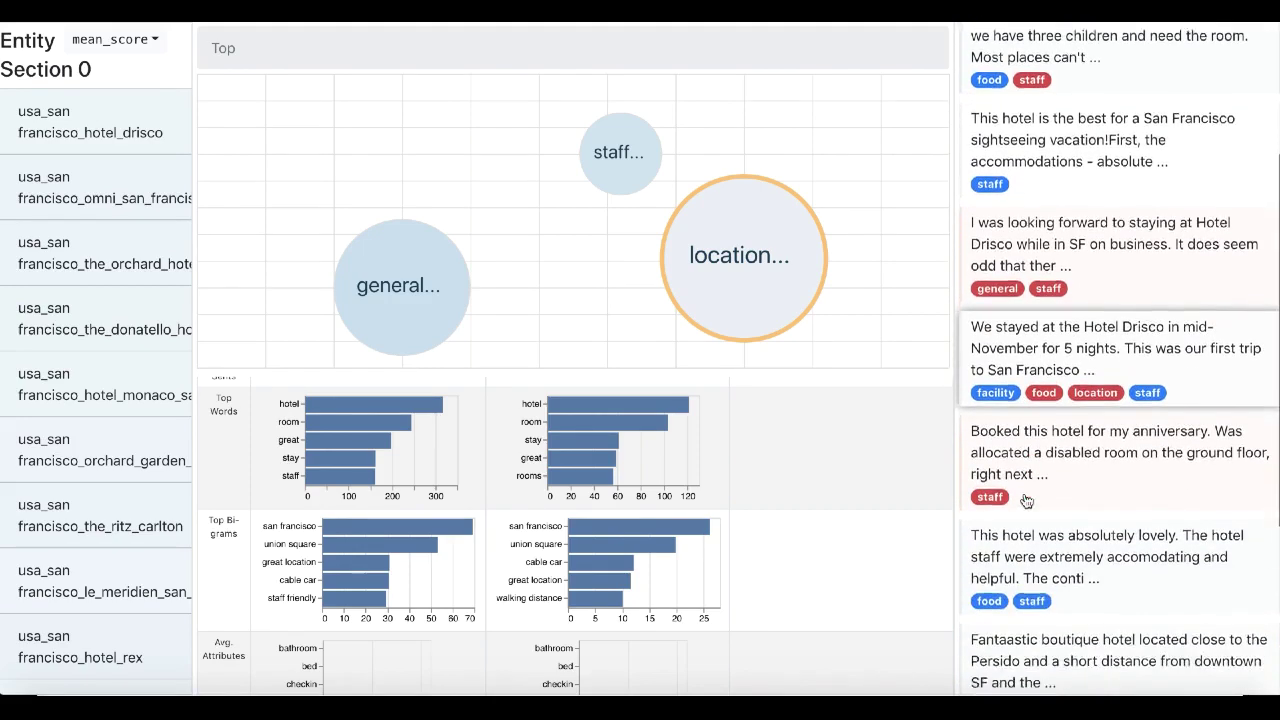
click(1092, 452)
scroll(1095, 578, down, 2)
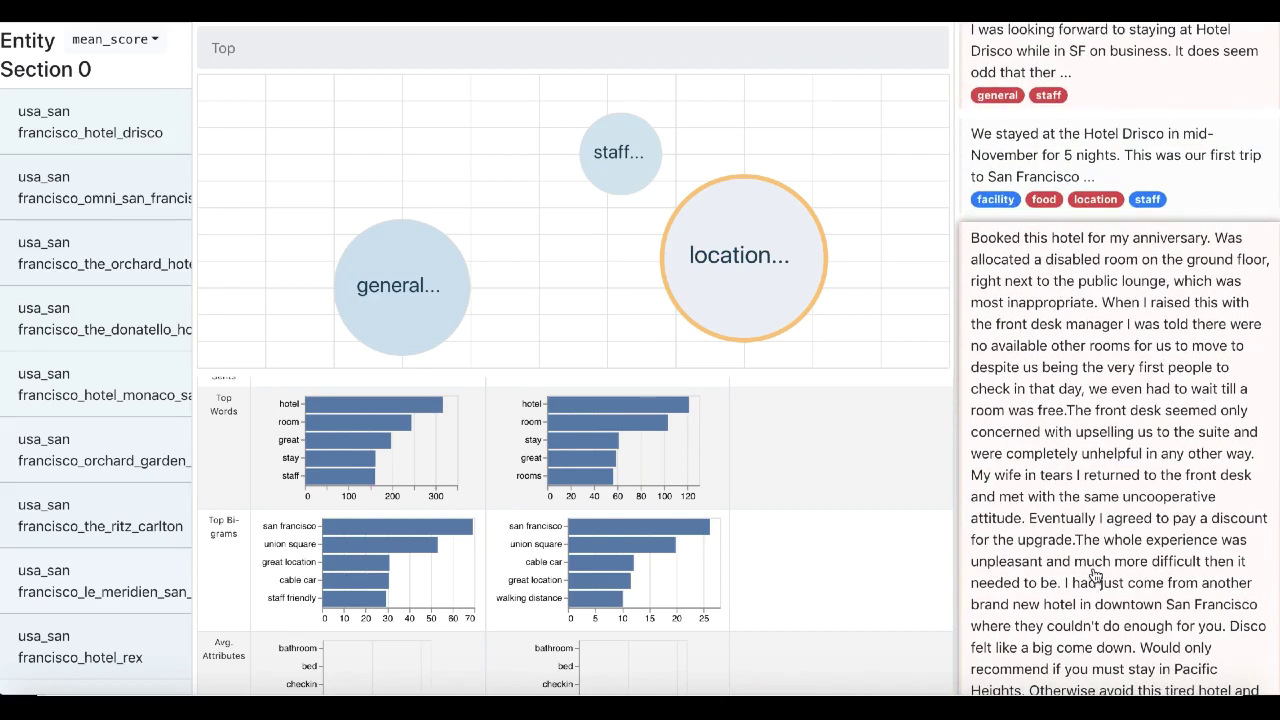
click(1088, 521)
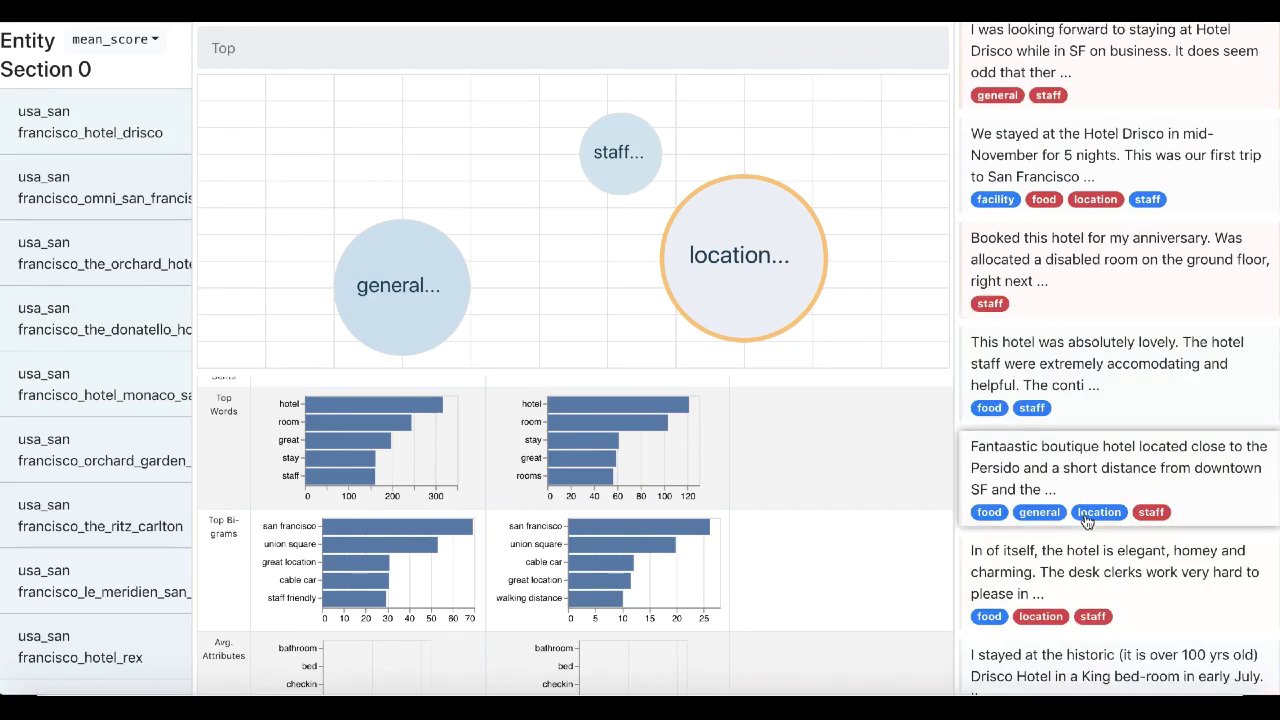
Add the general cluster to the selection and compare its top bigrams and average attributes with the location cluster's.
click(448, 265)
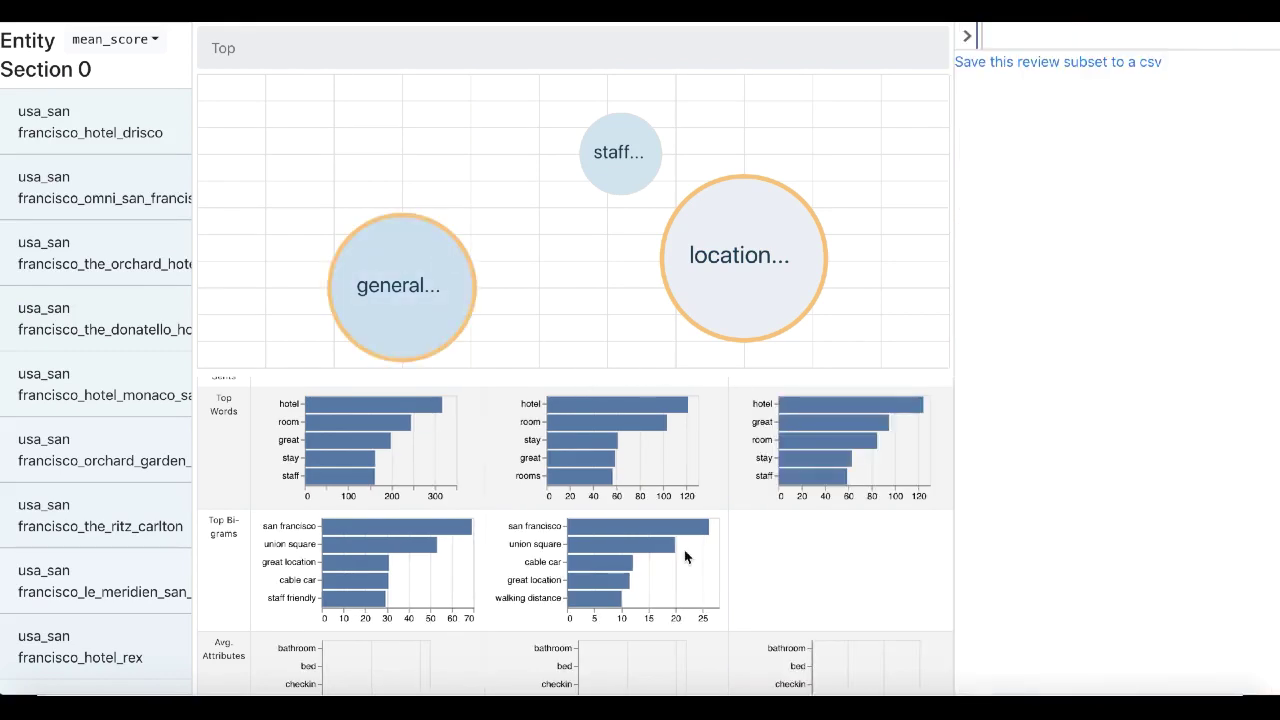
scroll(684, 556, down, 3)
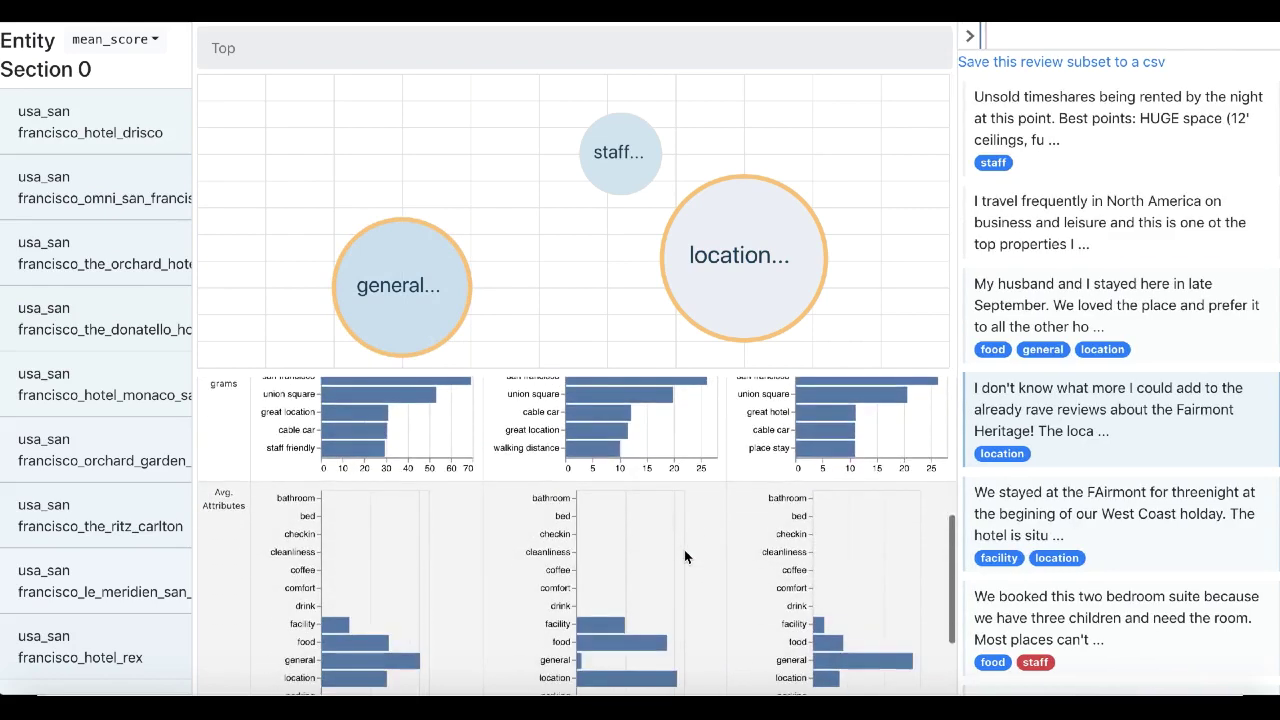
scroll(685, 556, down, 3)
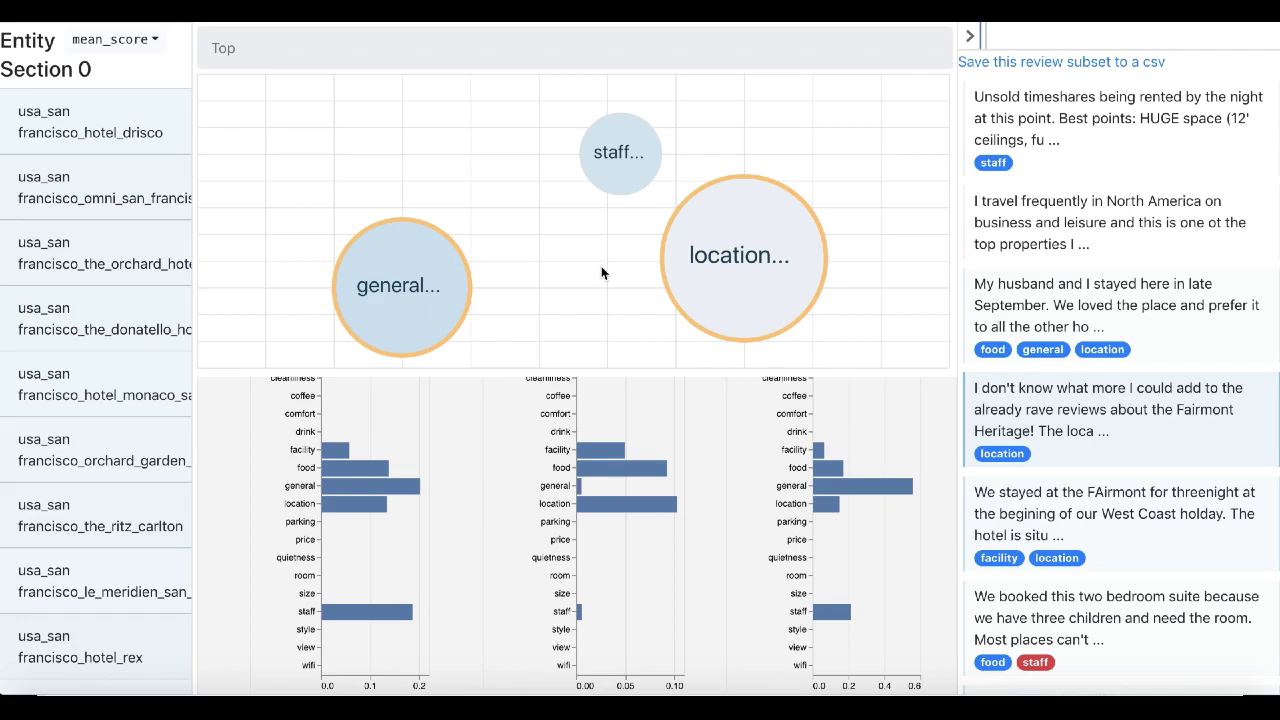
Open the location cluster's subclusters and select the facility subcluster to compare its average attributes with all reviews.
double_click(749, 309)
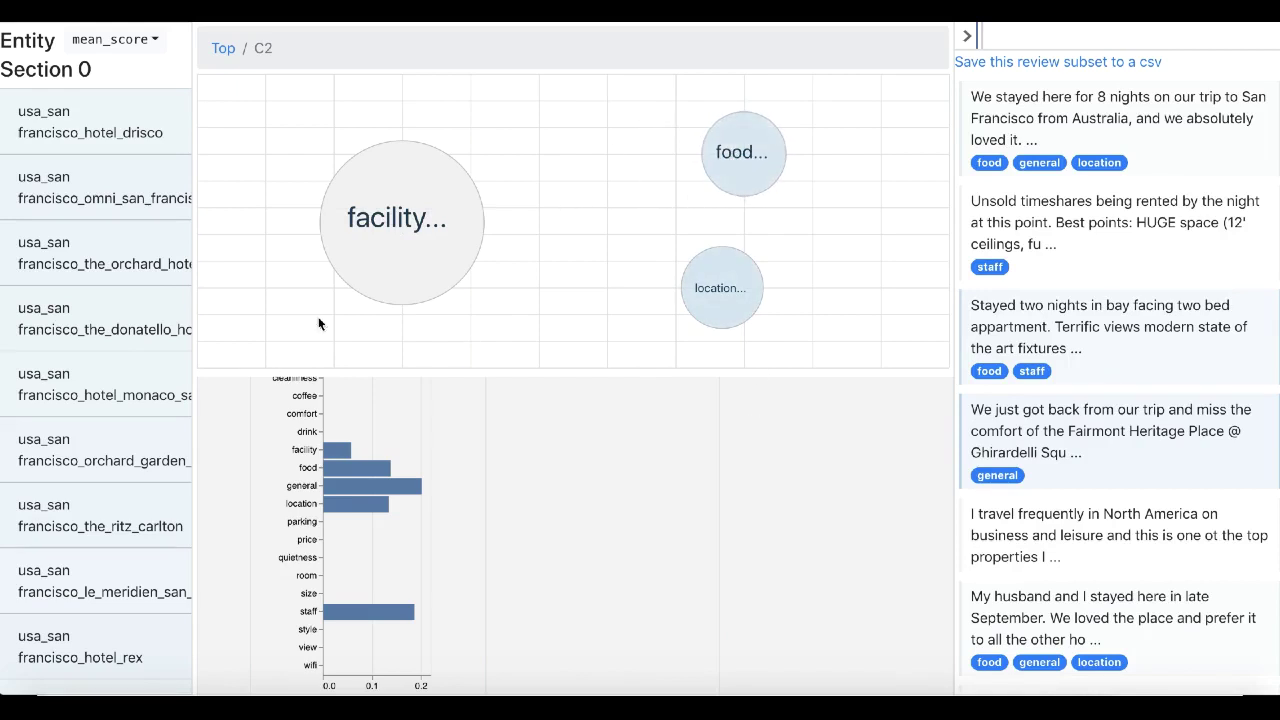
click(418, 285)
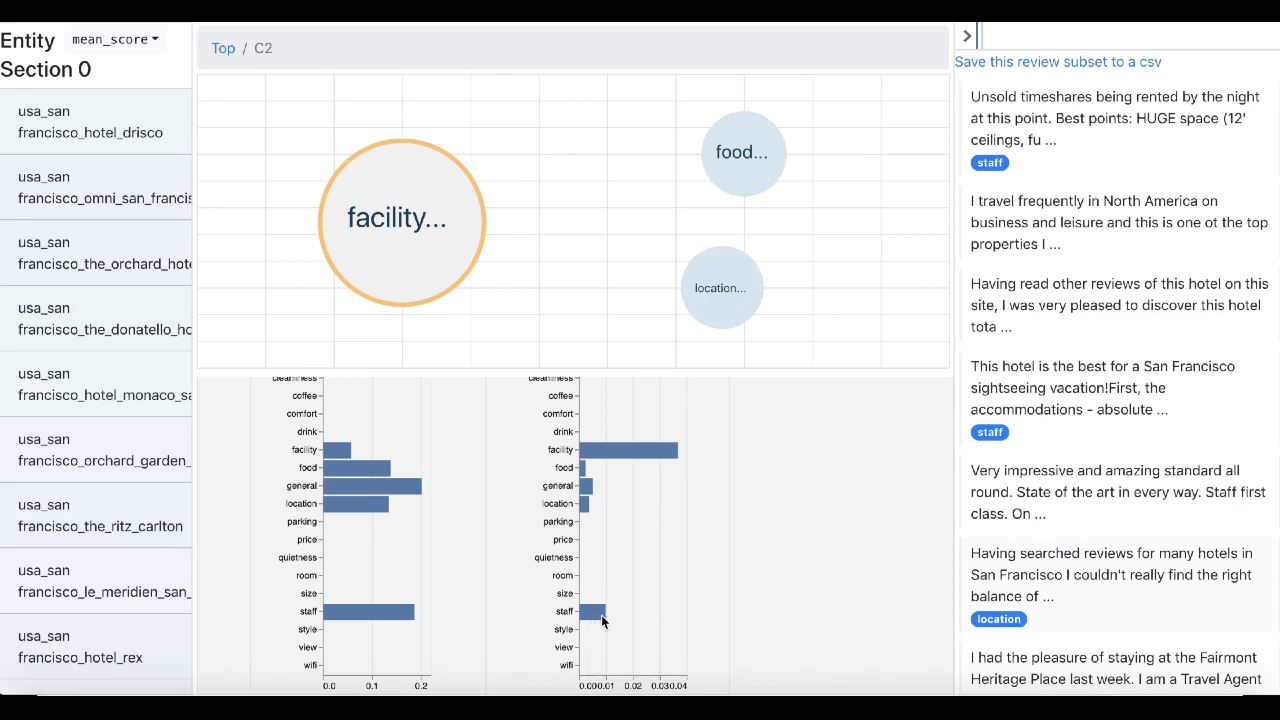
mouse_move(601, 617)
Drill through the facility subcluster into its general subcluster, comparing the average attributes, and return to the top cluster level.
double_click(424, 273)
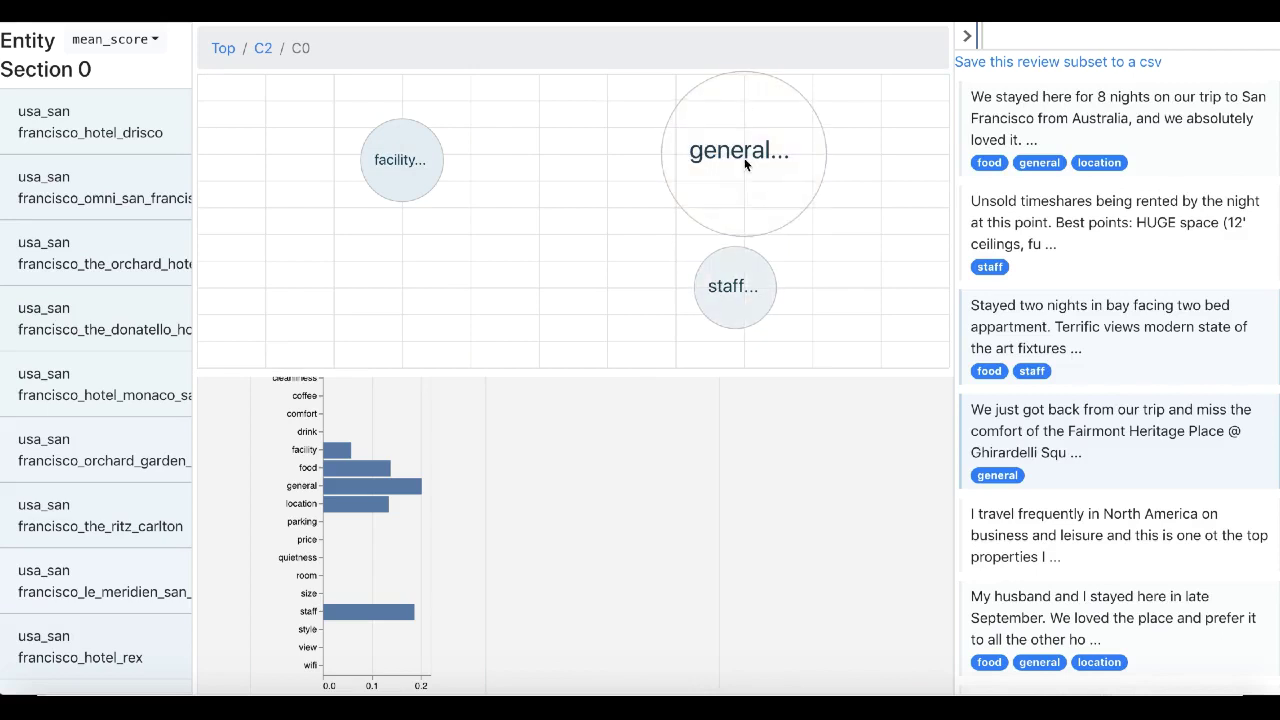
click(745, 202)
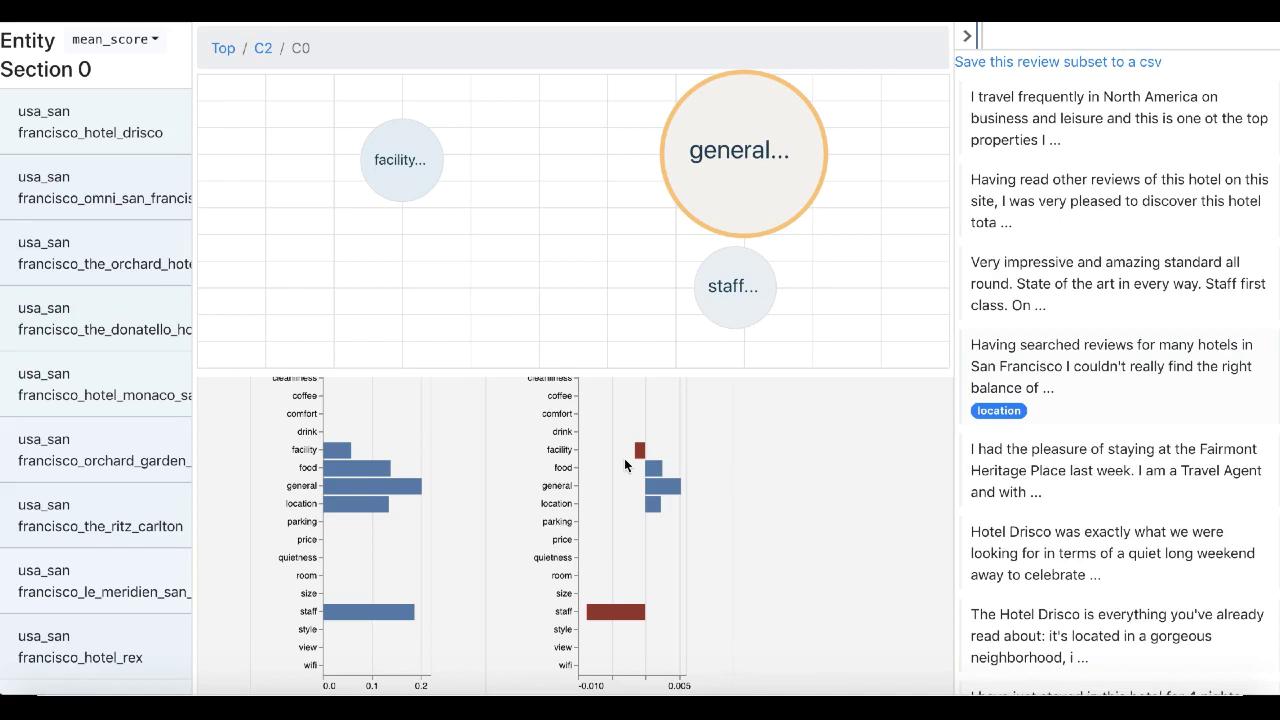
double_click(740, 223)
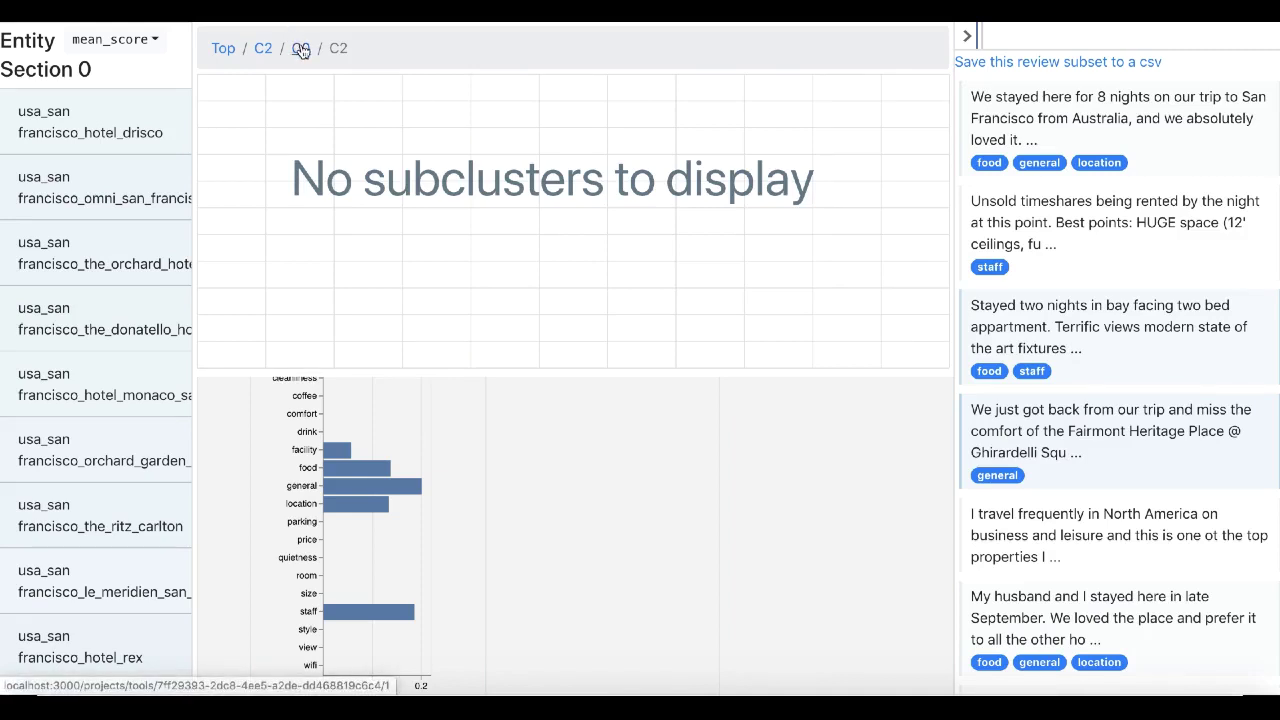
click(301, 51)
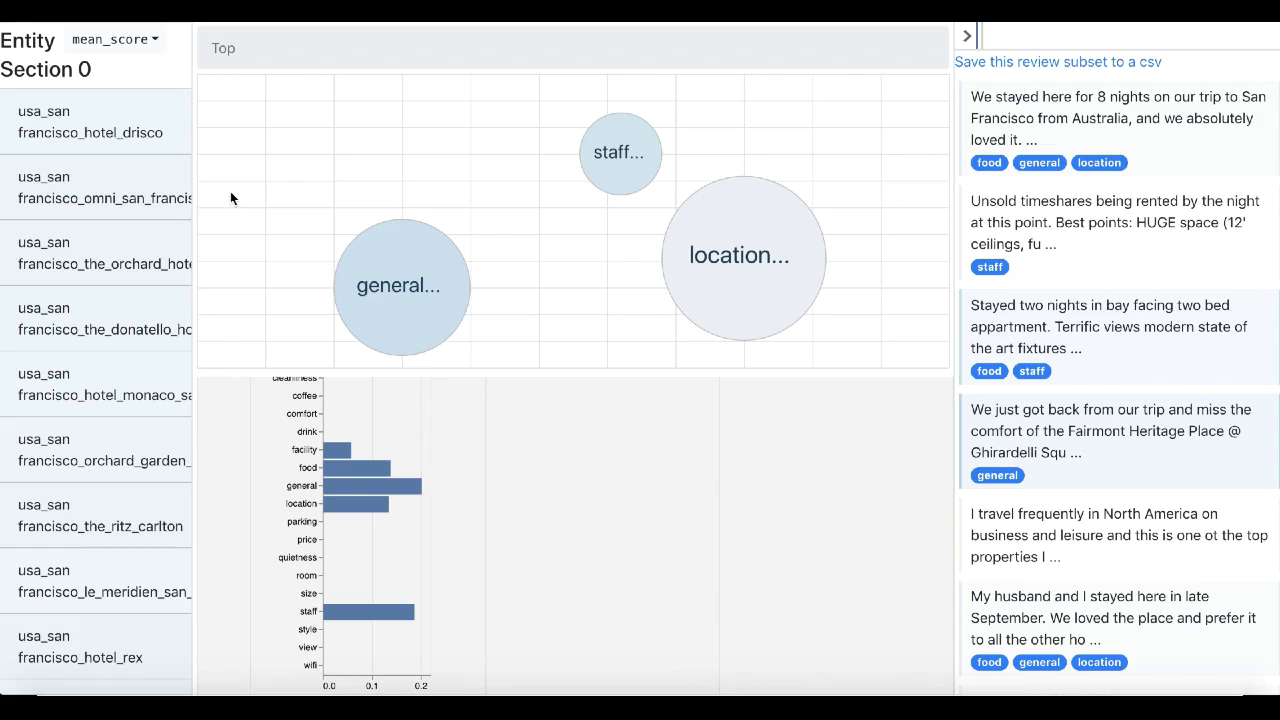
Load the review clusters for the entity usa_san francisco_hotel_drisco and open its staff cluster.
click(139, 130)
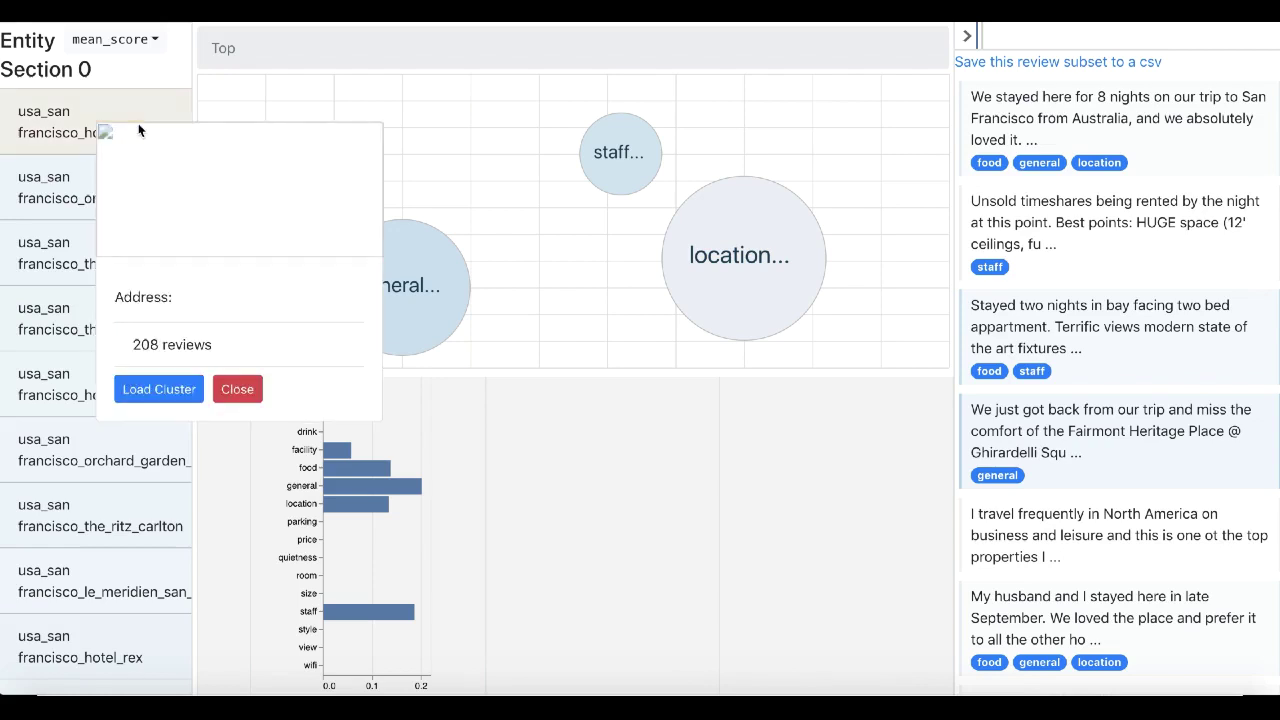
click(147, 390)
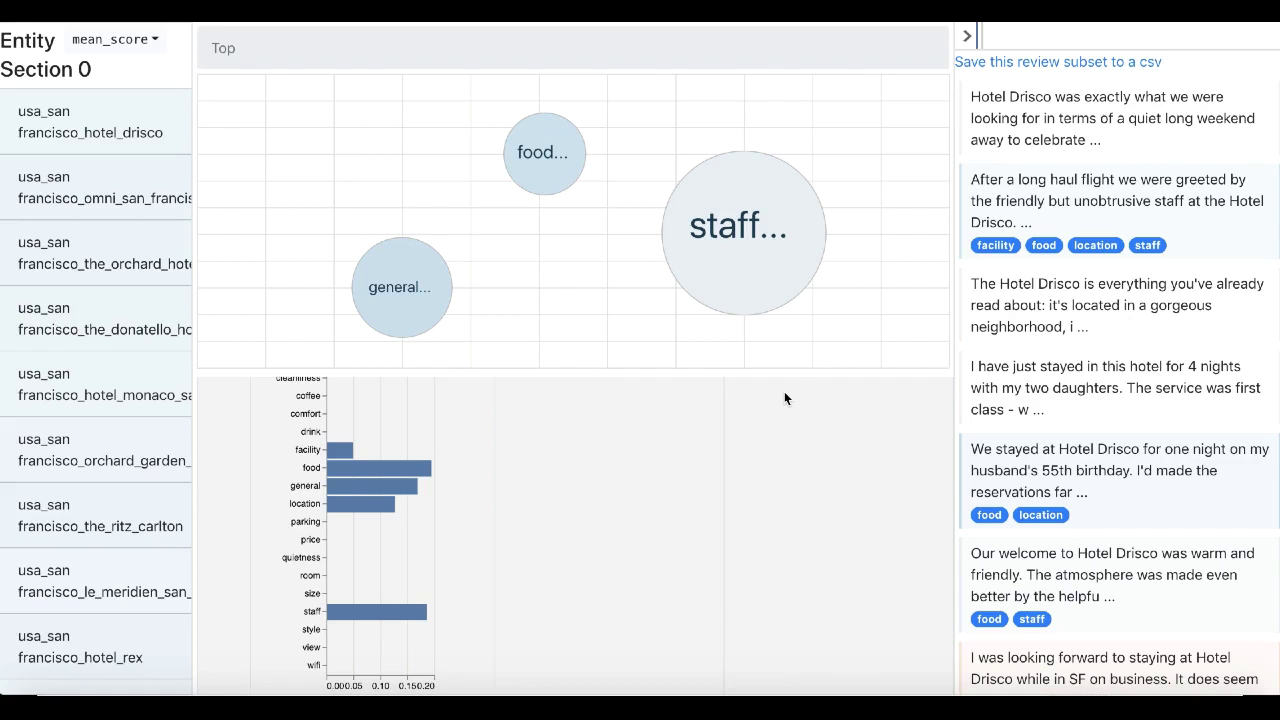
double_click(751, 314)
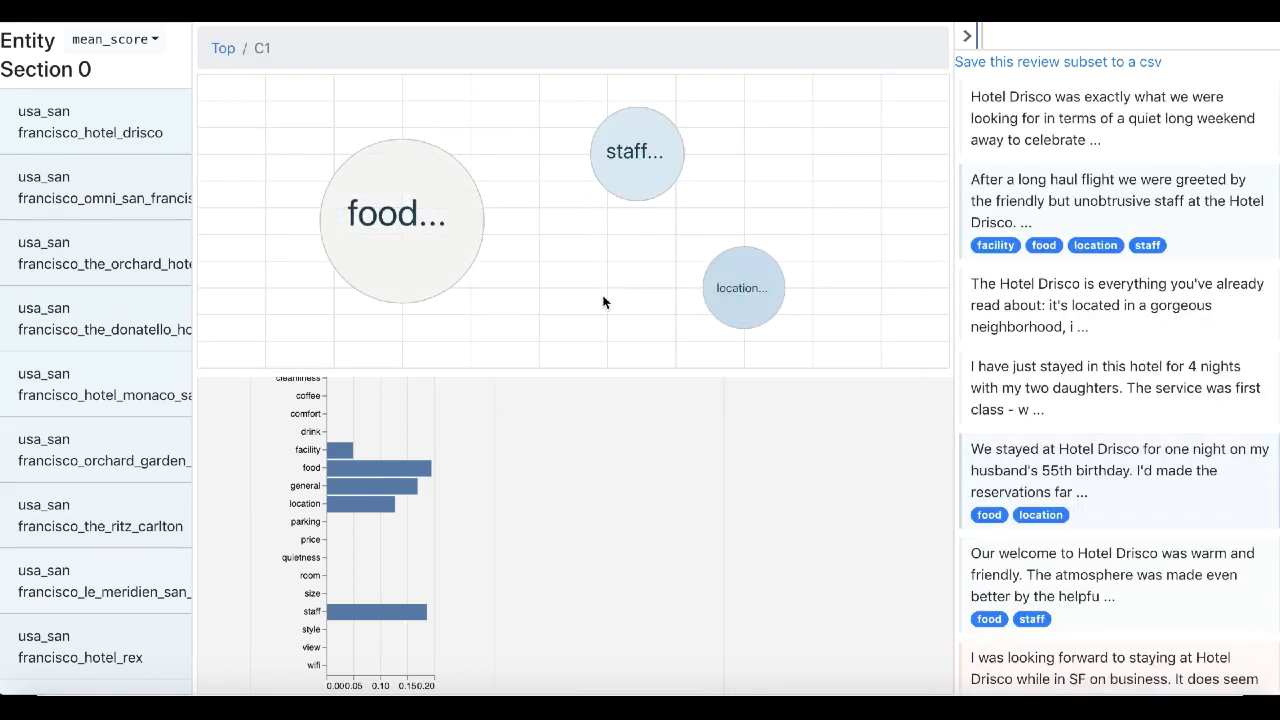
Examine the food subcluster and the staff subcluster inside it, and return to the hotel's top cluster level.
click(383, 262)
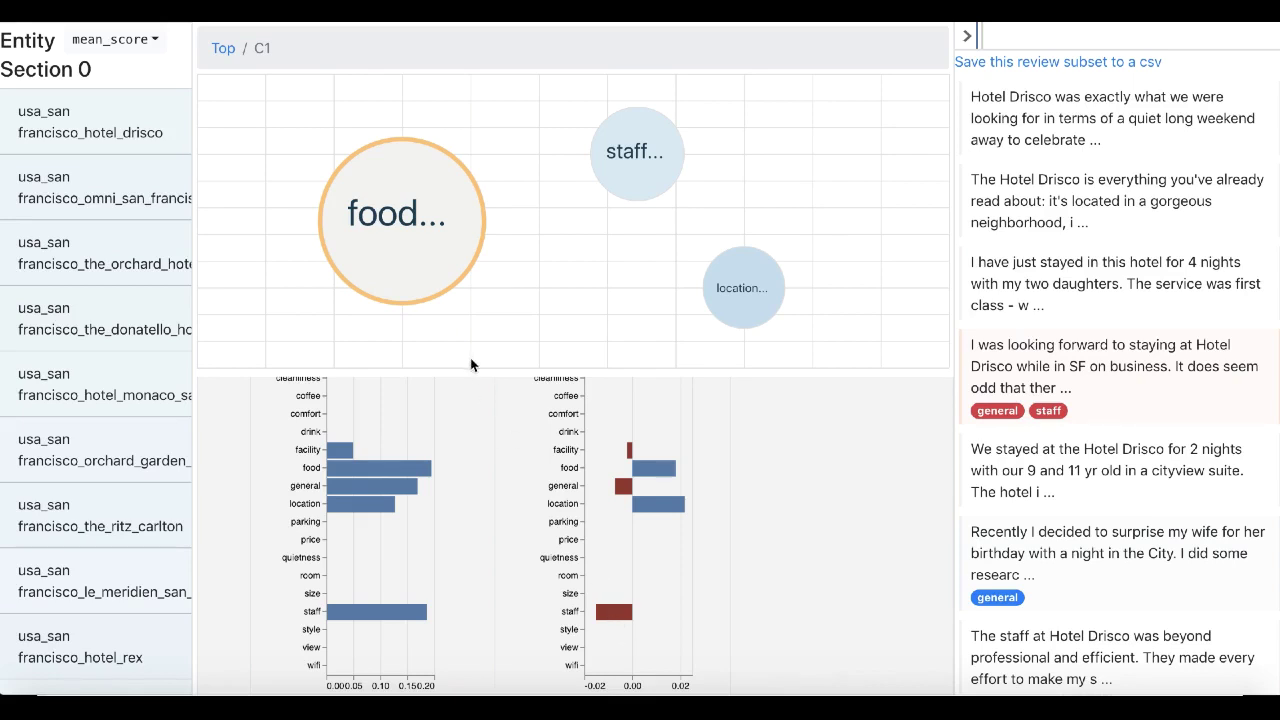
double_click(429, 286)
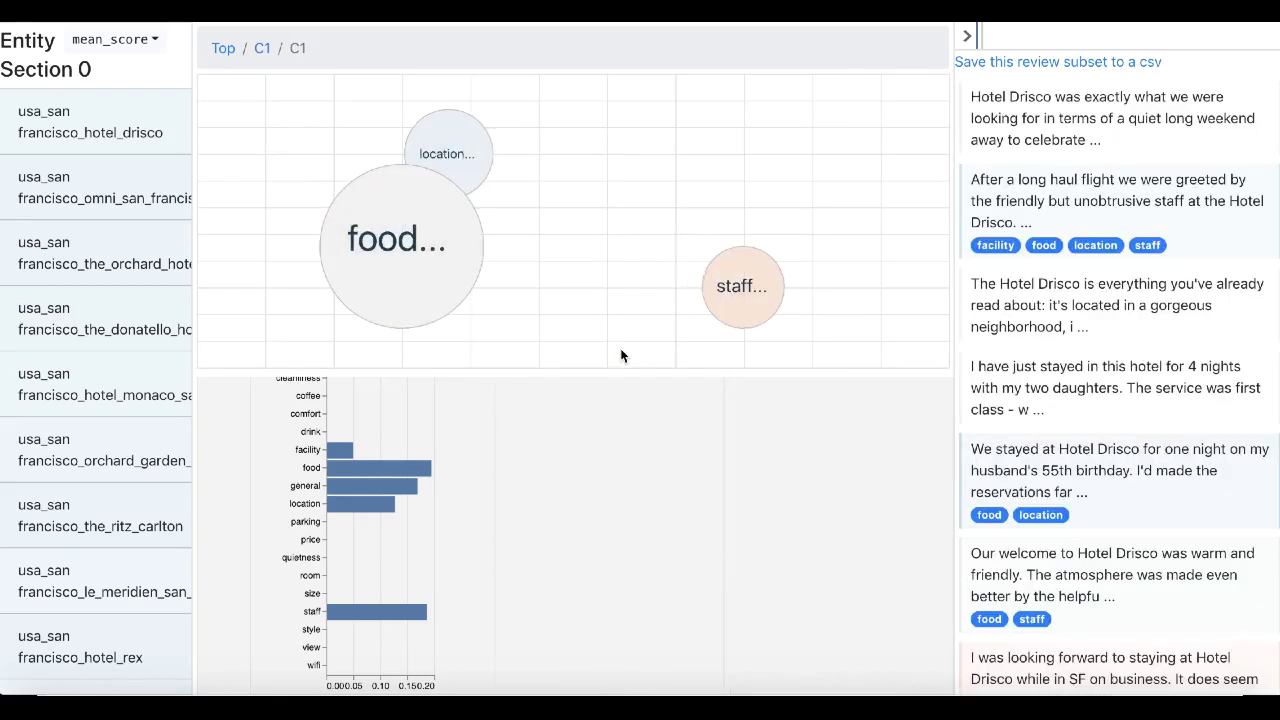
click(724, 286)
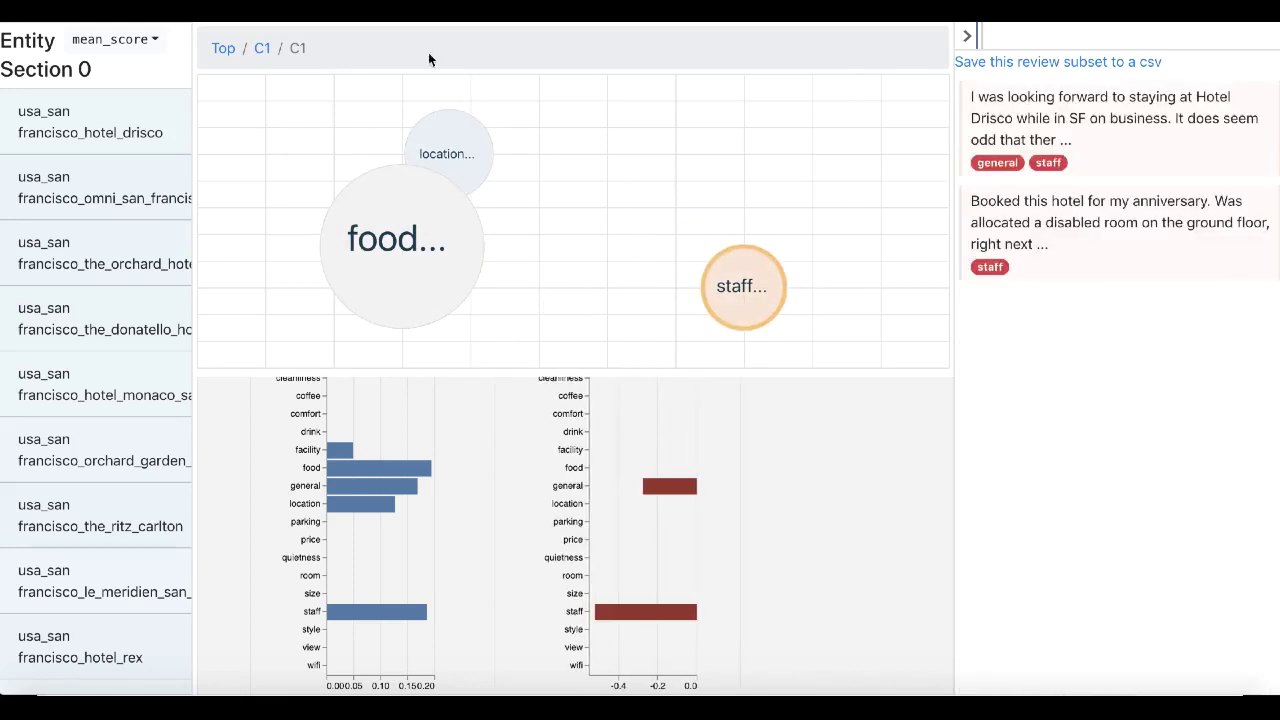
click(261, 48)
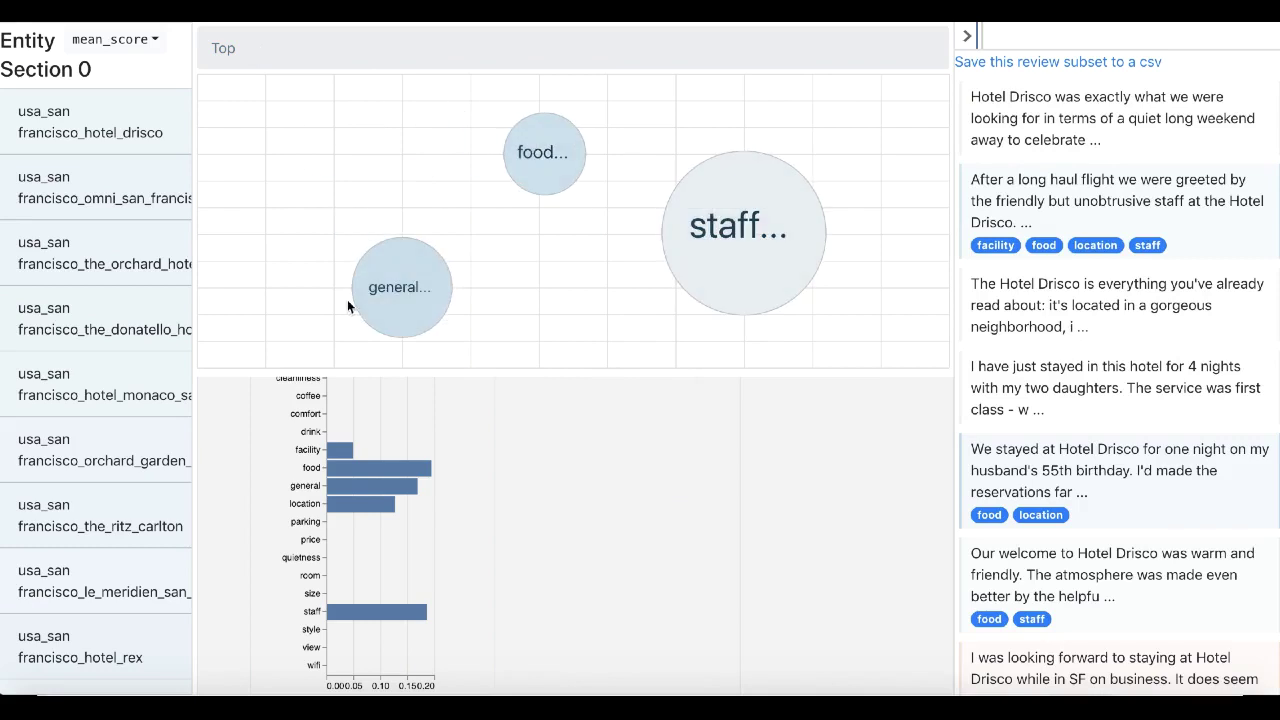
Filter the Hotel Drisco reviews with the command tGrep('[Rr]estaurant') and look through the matching reviews.
click(1102, 40)
text(tGrep)
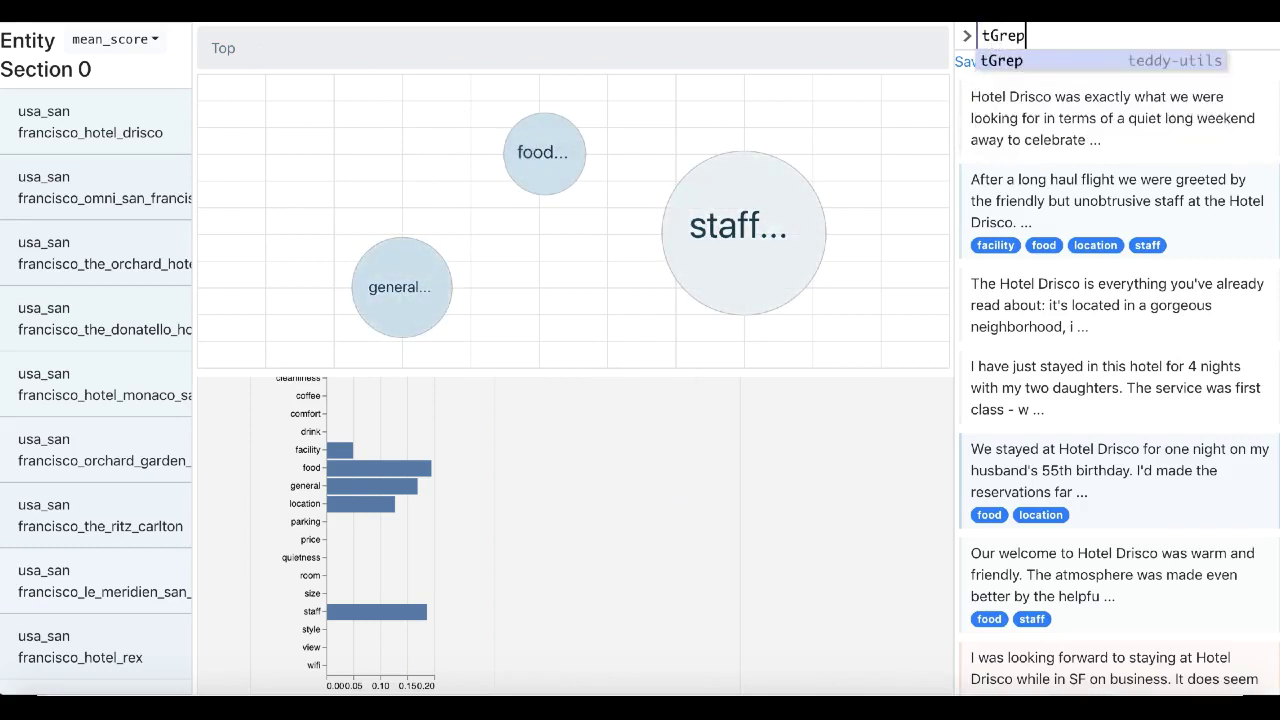
text(('[Rf)
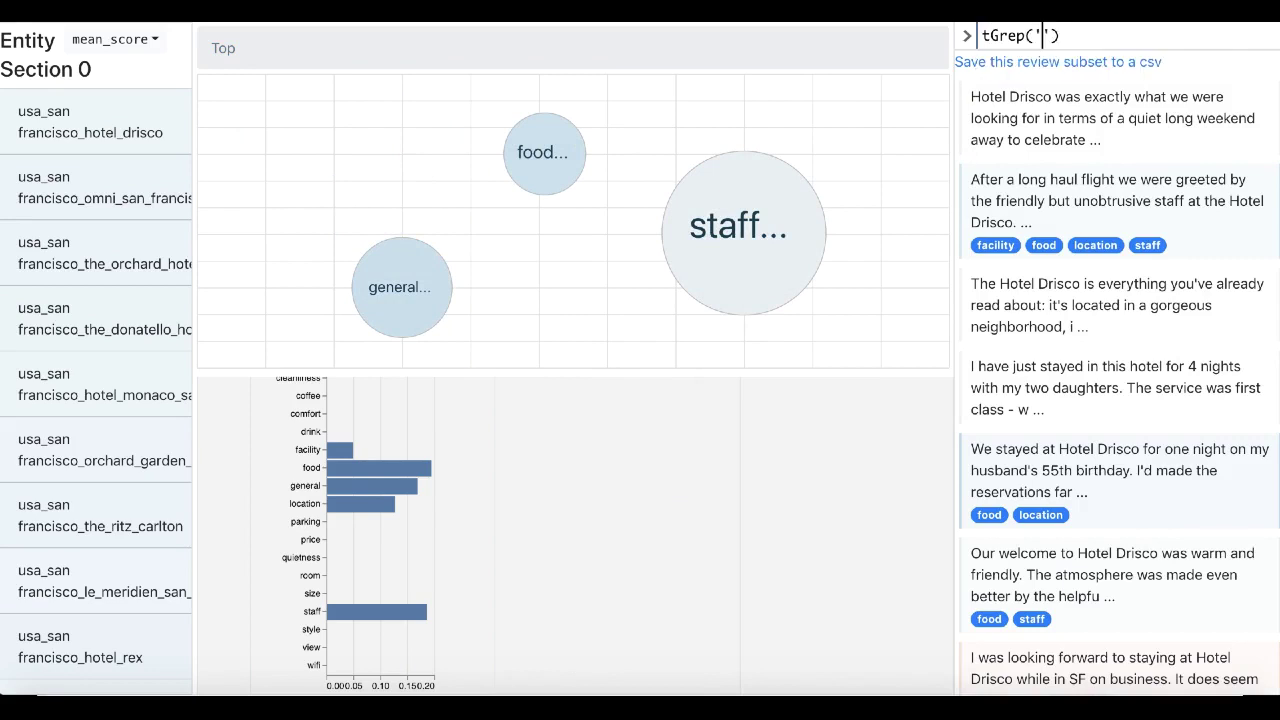
key(BackSpace)
text(r]estar)
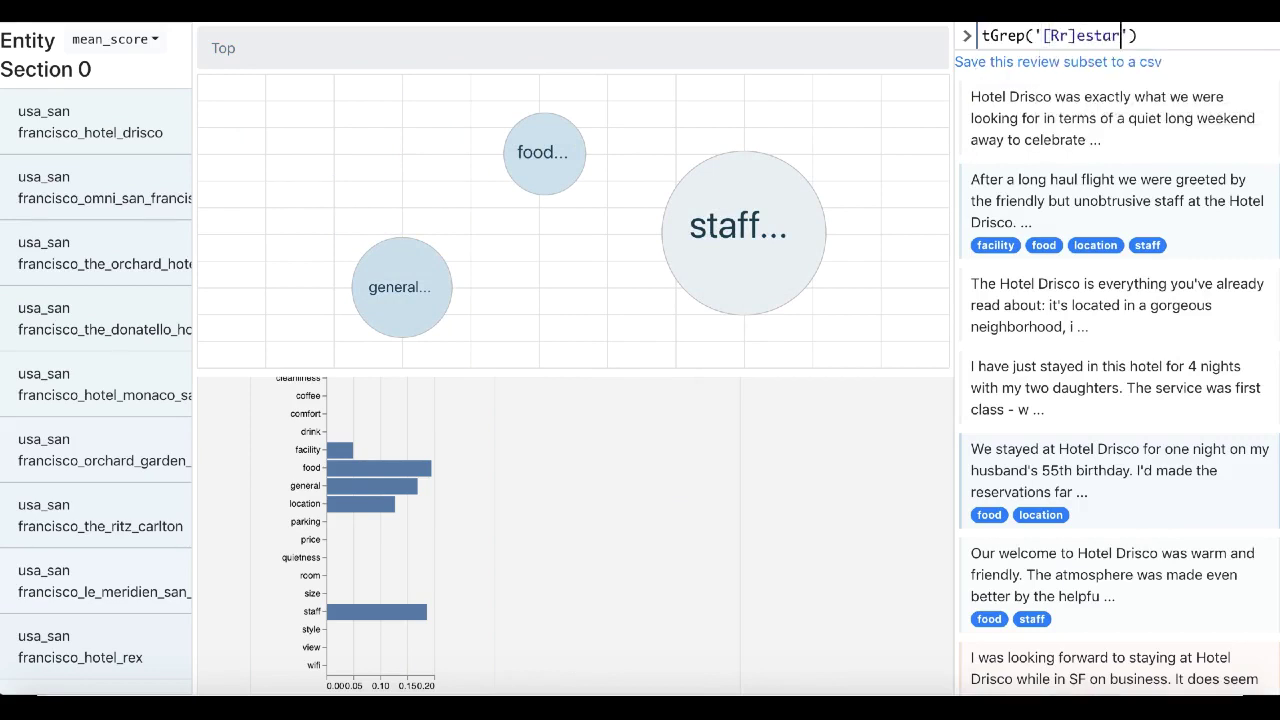
text(aurant)
key(Return)
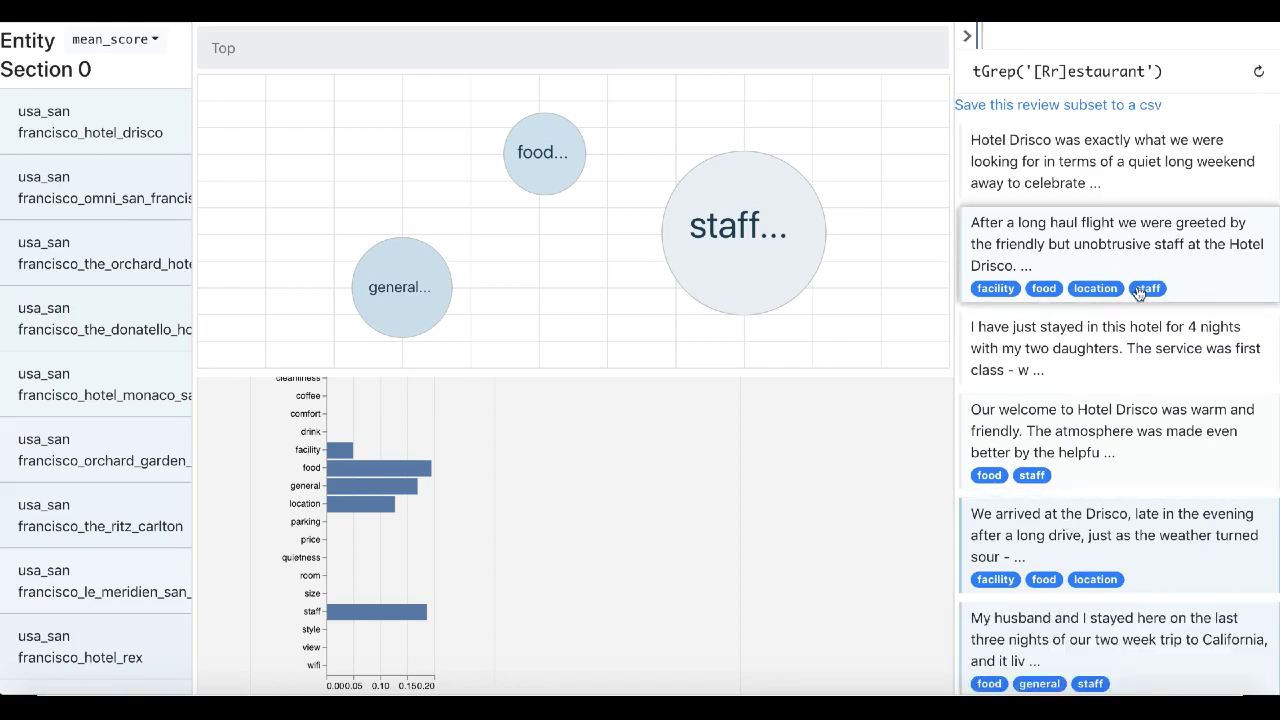
scroll(1140, 290, down, 5)
scroll(1138, 290, up, 5)
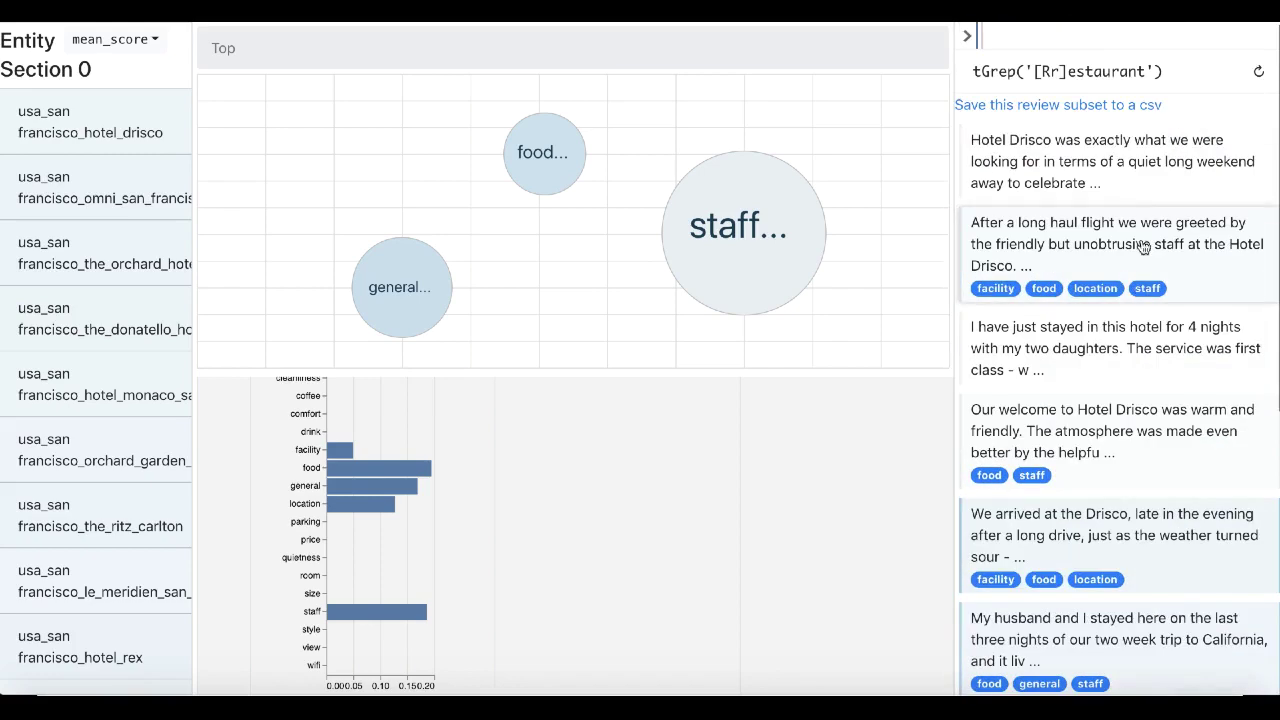
Narrow the restaurant reviews further by running the command tGrep('breakfast').
click(1118, 40)
text(tGre)
text(p(')
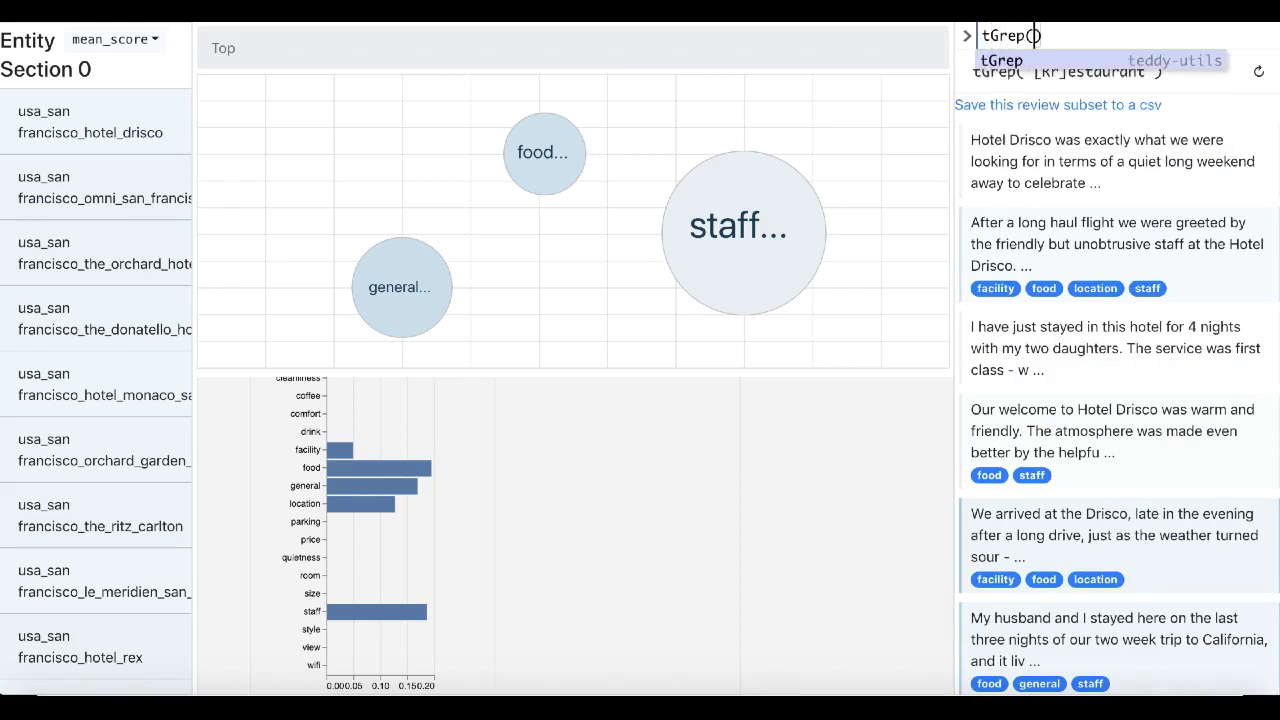
text(brea)
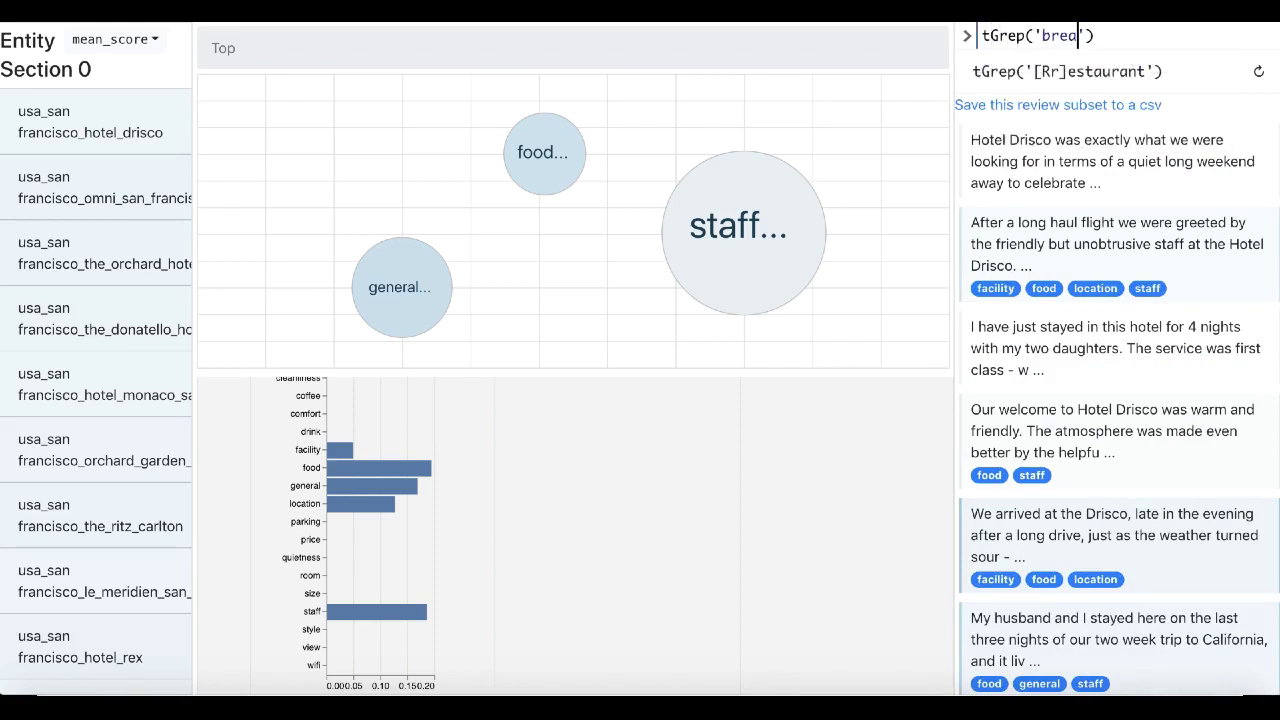
text(kfast)
key(Return)
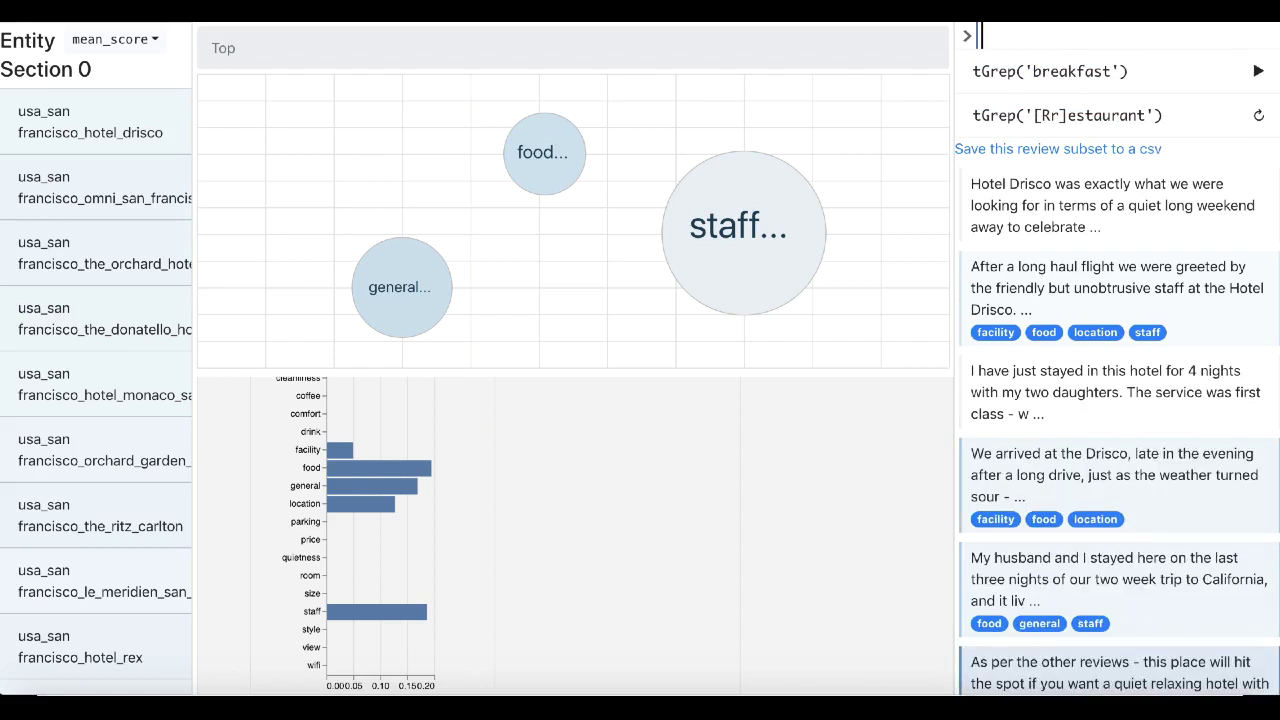
Look through the filtered reviews and expand the one starting "After a long haul flight" to read its breakfast mention.
scroll(1100, 250, down, 3)
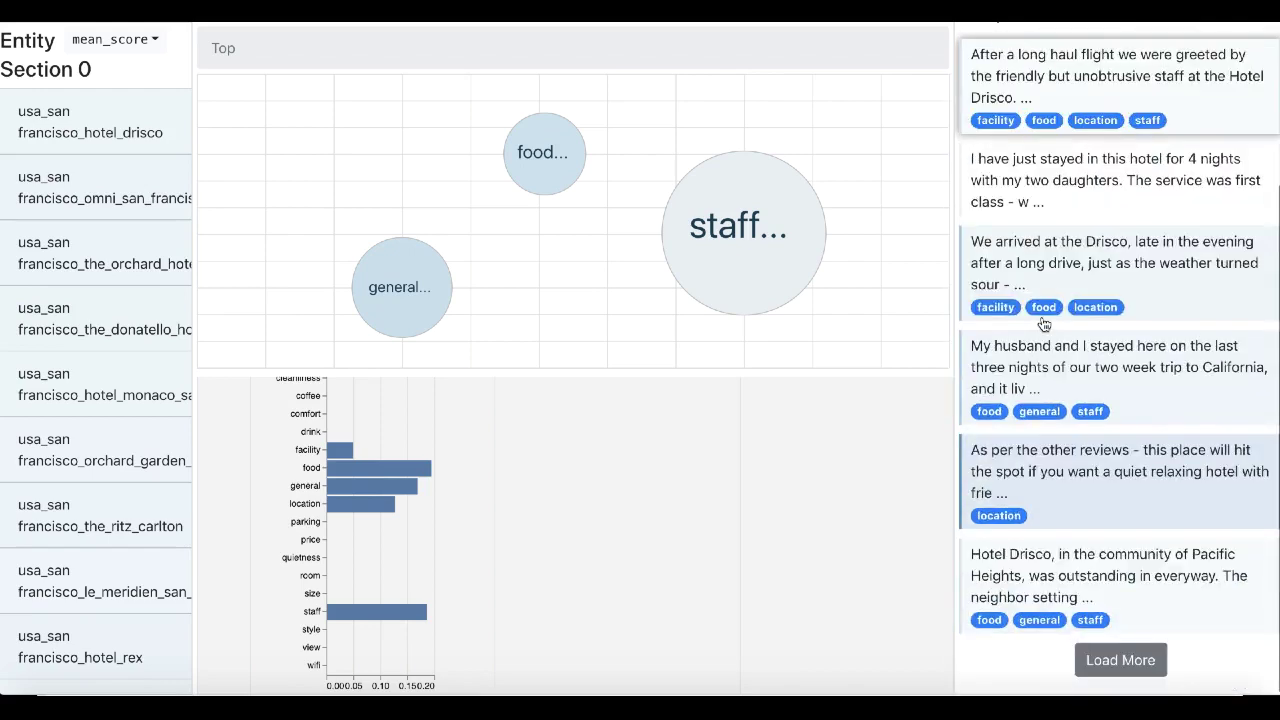
scroll(1046, 328, up, 2)
scroll(1043, 325, up, 2)
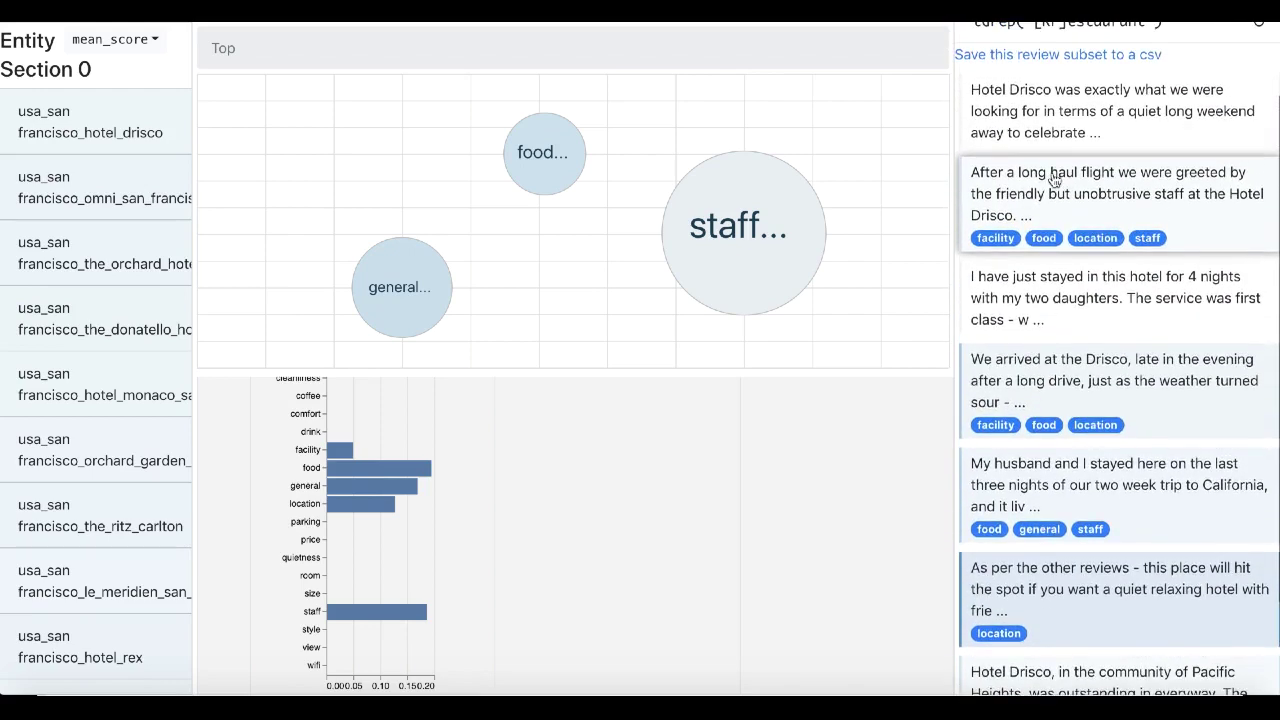
click(1056, 192)
scroll(1070, 286, down, 1)
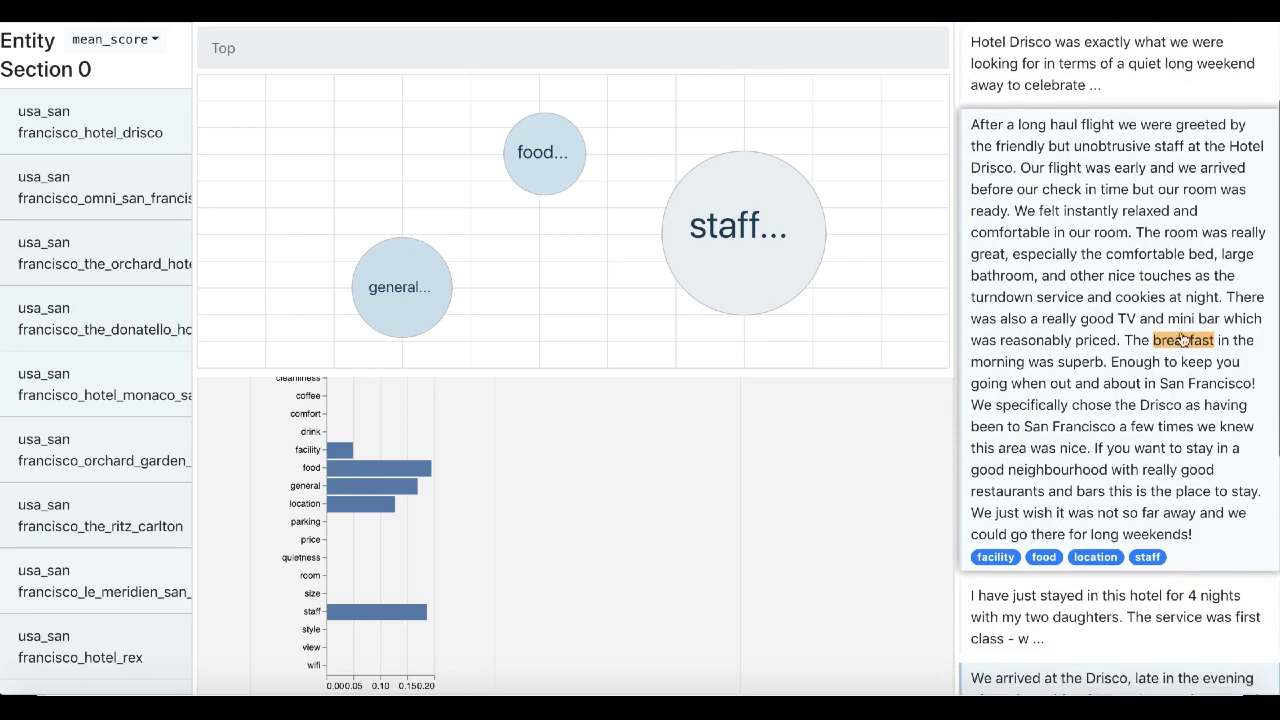